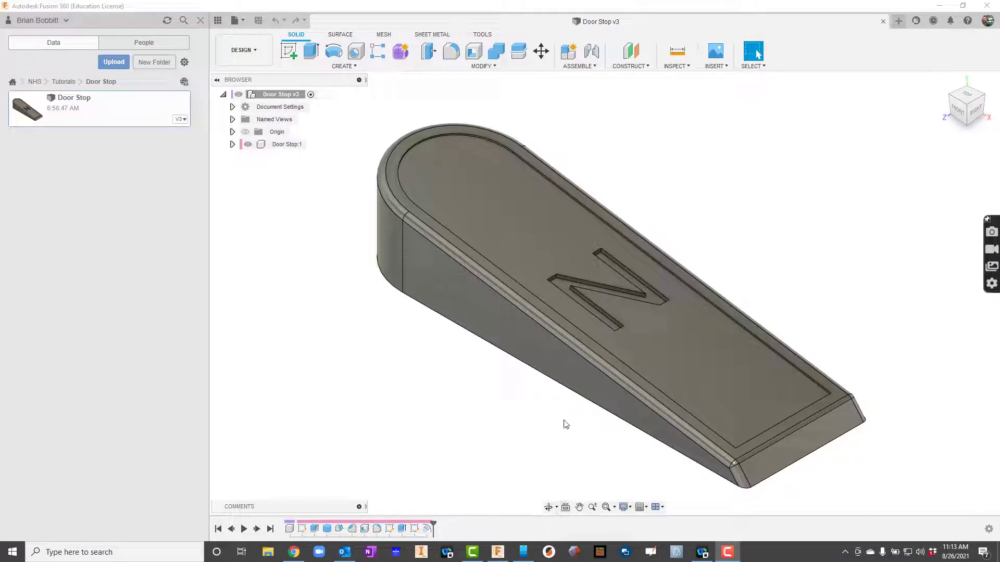
Orbit the original door stop to inspect its rounded end and other sides
click(548, 507)
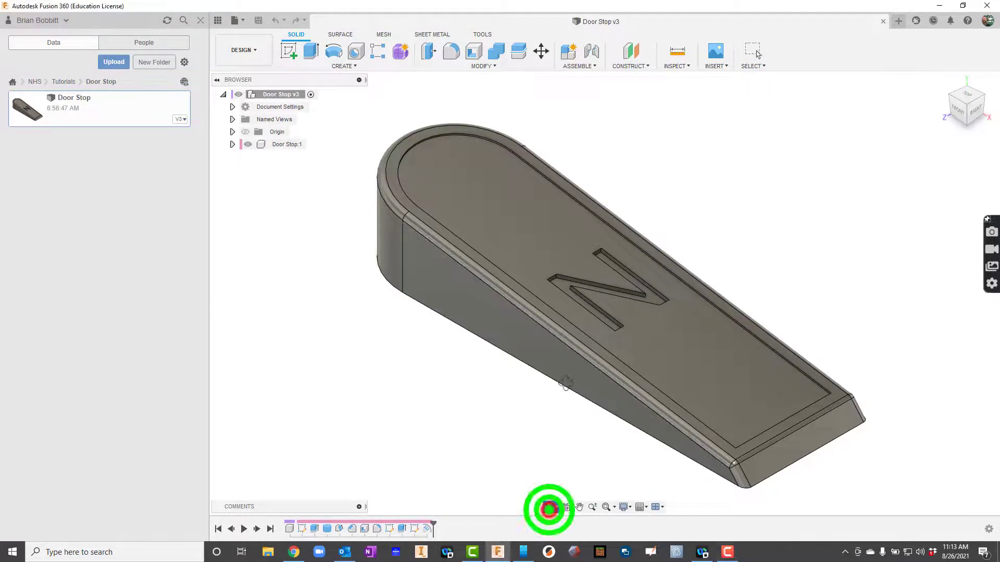
drag(596, 339, 531, 330)
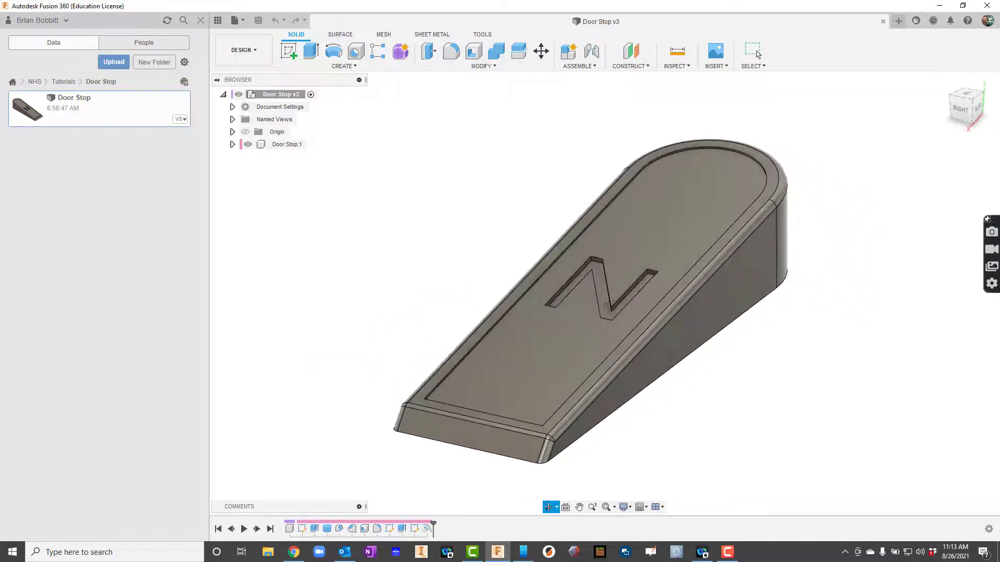
mouse_move(610, 306)
mouse_down()
mouse_move(555, 261)
mouse_move(558, 202)
mouse_move(608, 308)
mouse_up()
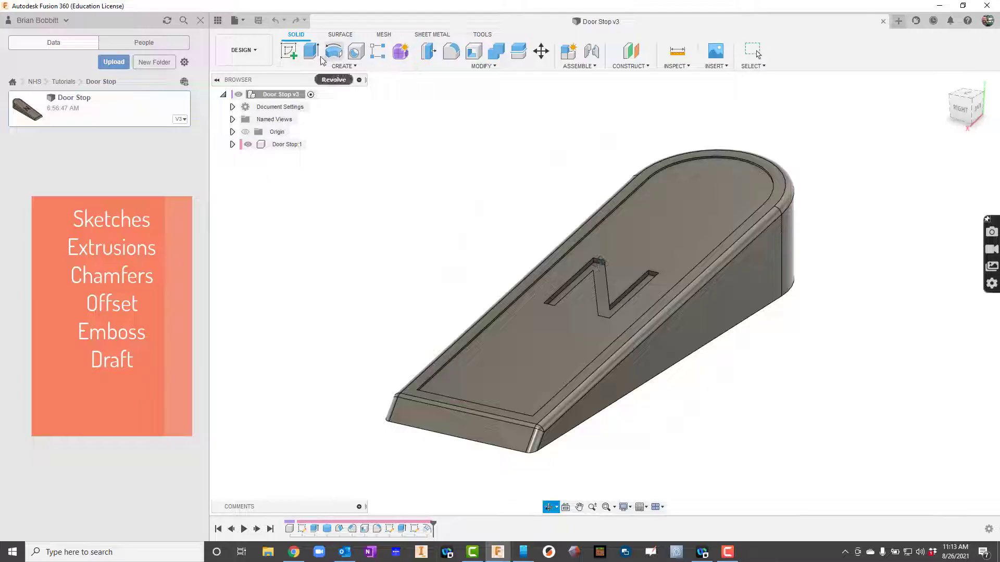
Start a new blank design and save it as Door Stop 2 in NHS > Tutorials > Door Stop
click(234, 25)
click(249, 39)
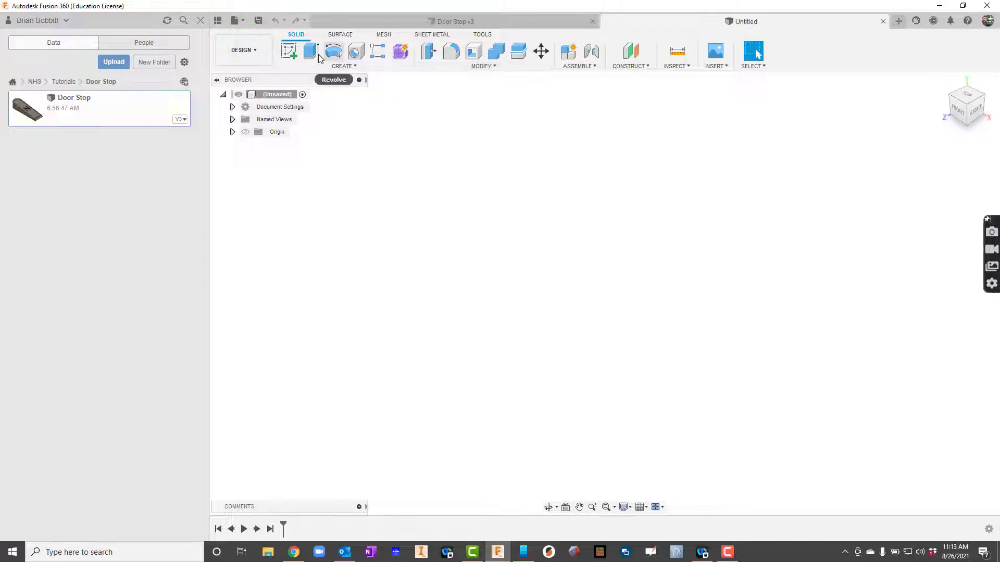
click(258, 21)
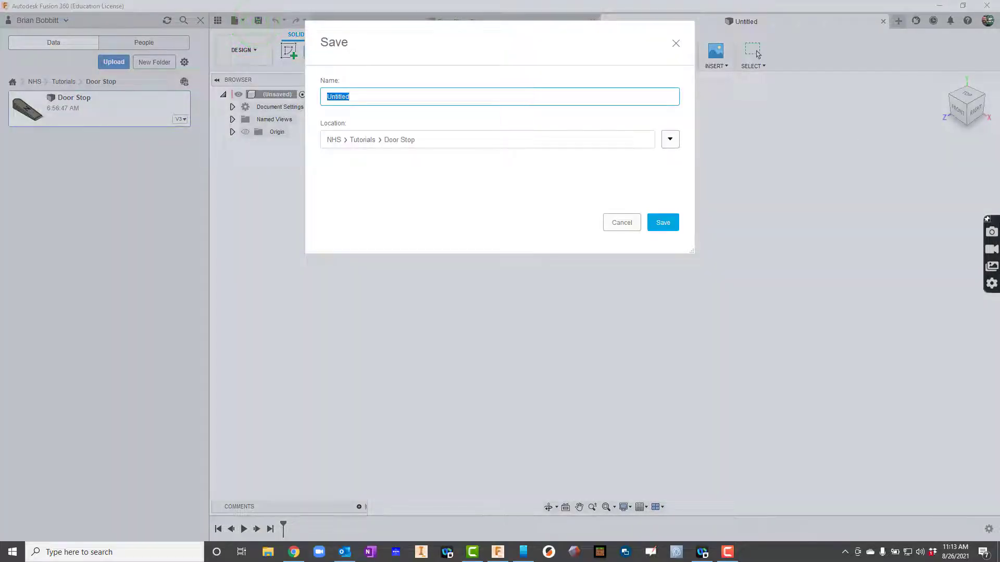
text(Door Stop 2)
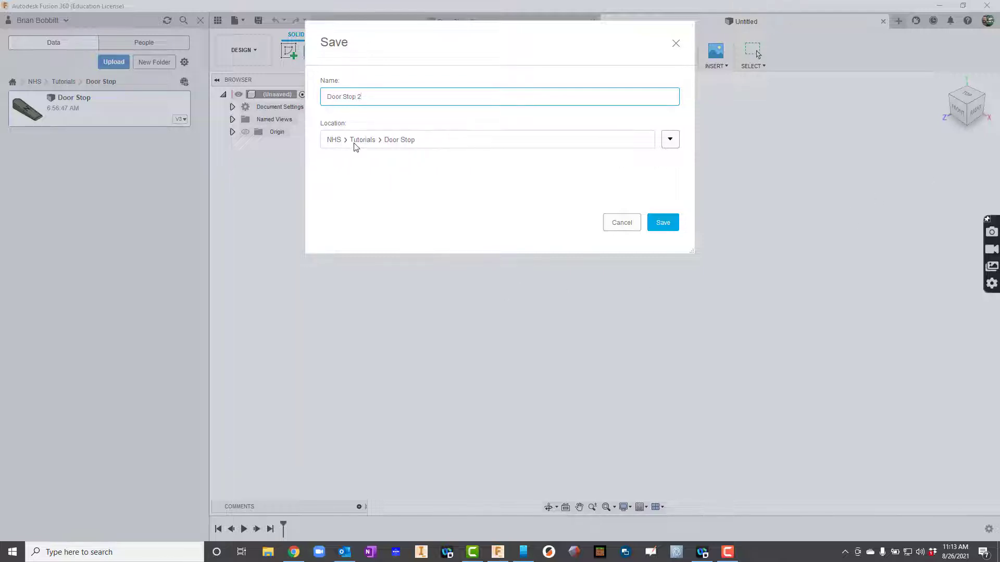
click(672, 221)
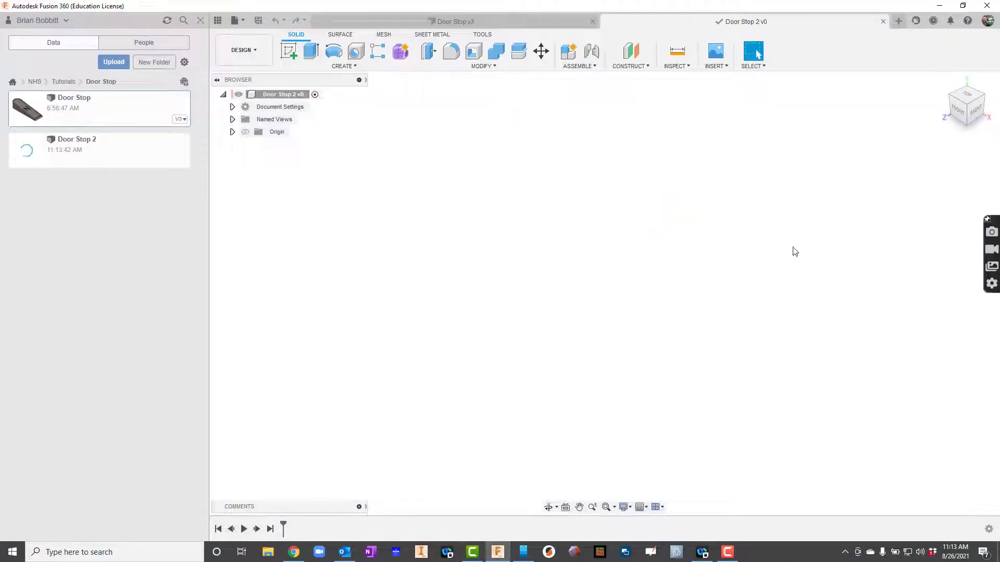
Create a new component named Door Stop 2 and confirm the document units are inches
click(579, 66)
click(580, 82)
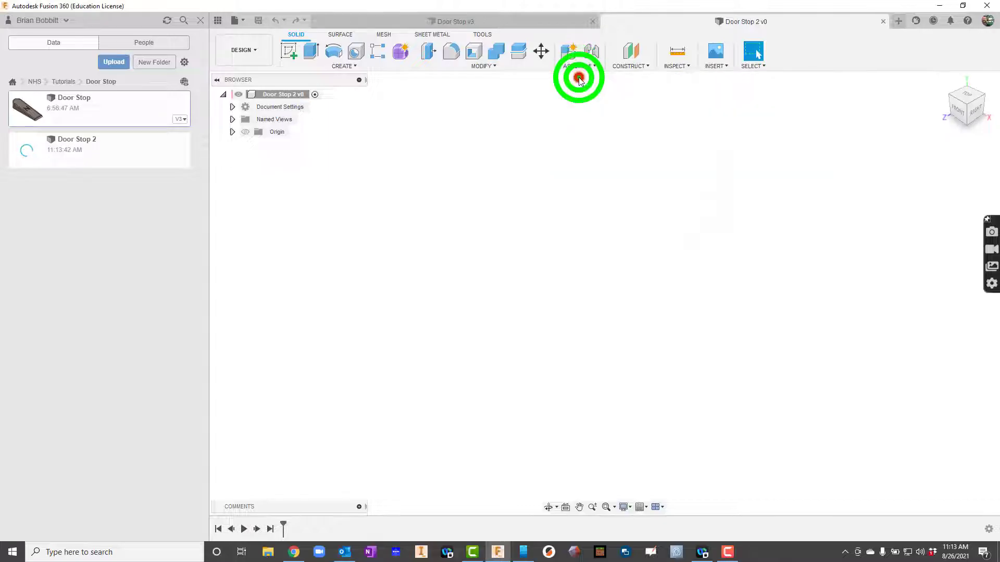
double_click(908, 205)
text(Door Stop 2)
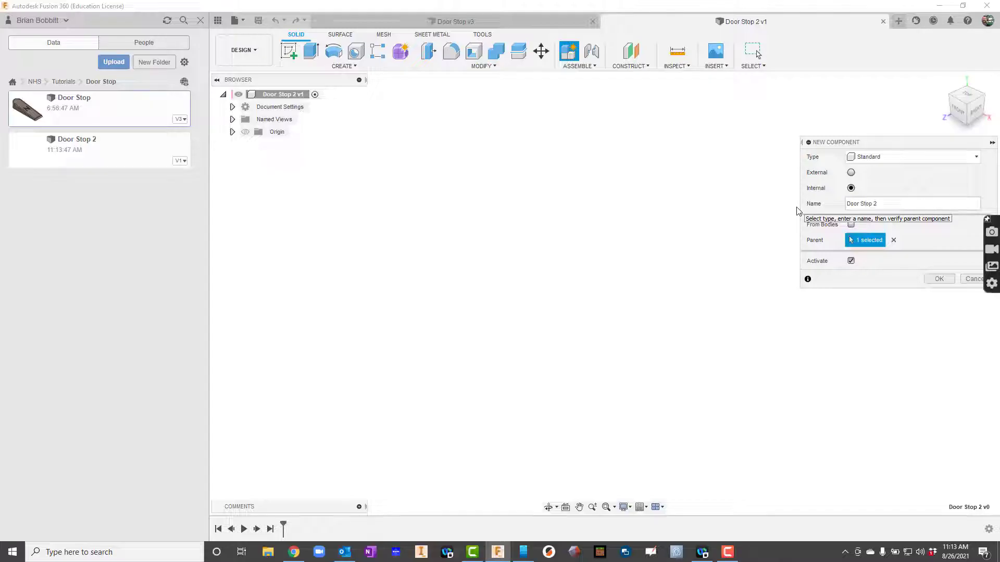
key(Return)
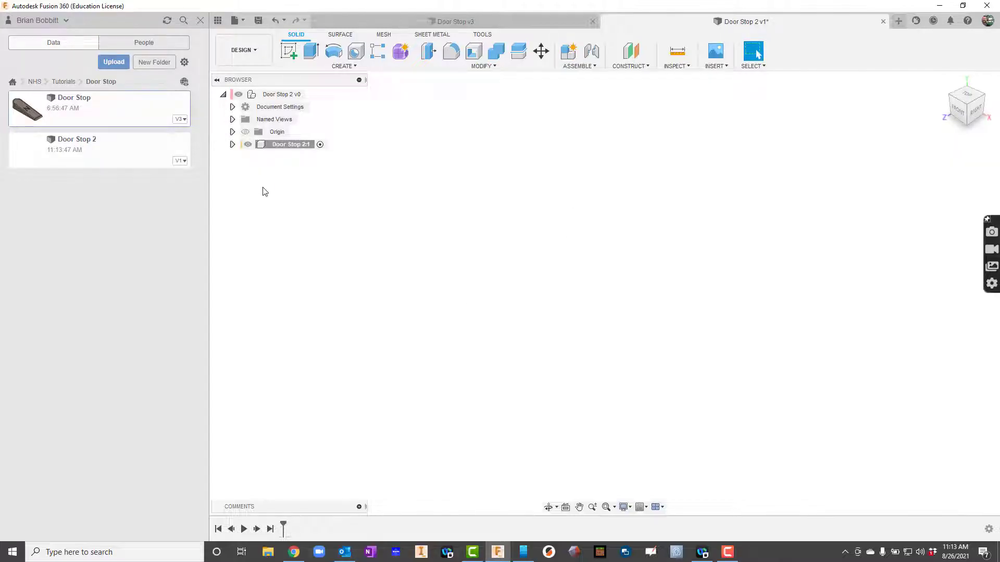
click(233, 107)
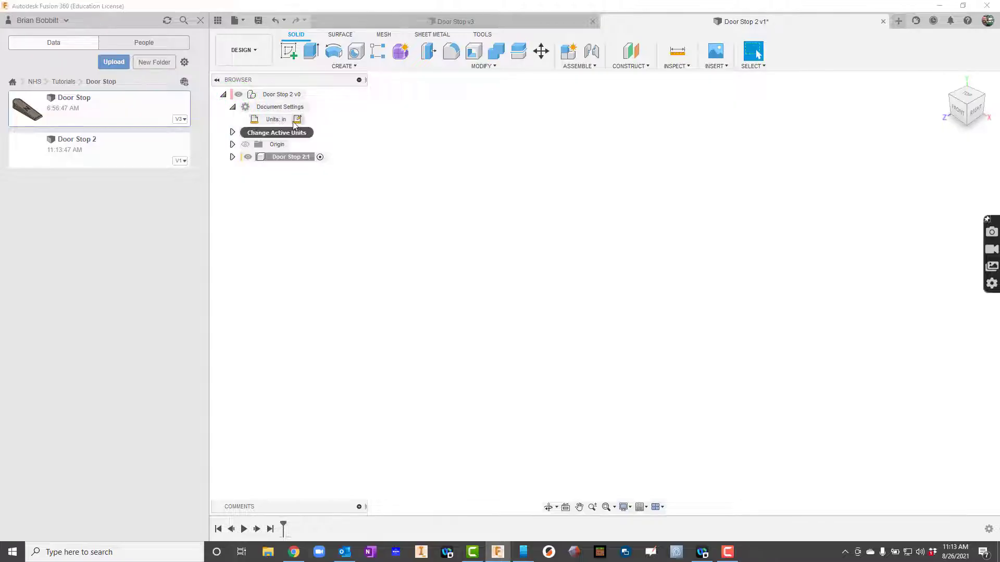
Hide the Data panel and start a sketch on the front plane
click(215, 22)
click(80, 52)
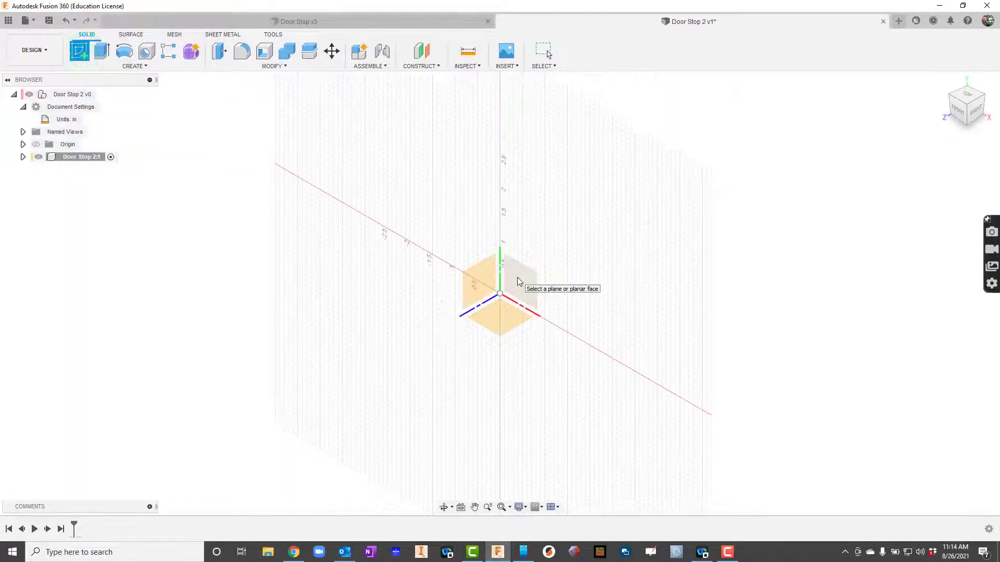
click(518, 281)
Draw a 5 by 1.8 inch rectangle anchored at the origin
click(101, 50)
click(475, 326)
key(Escape)
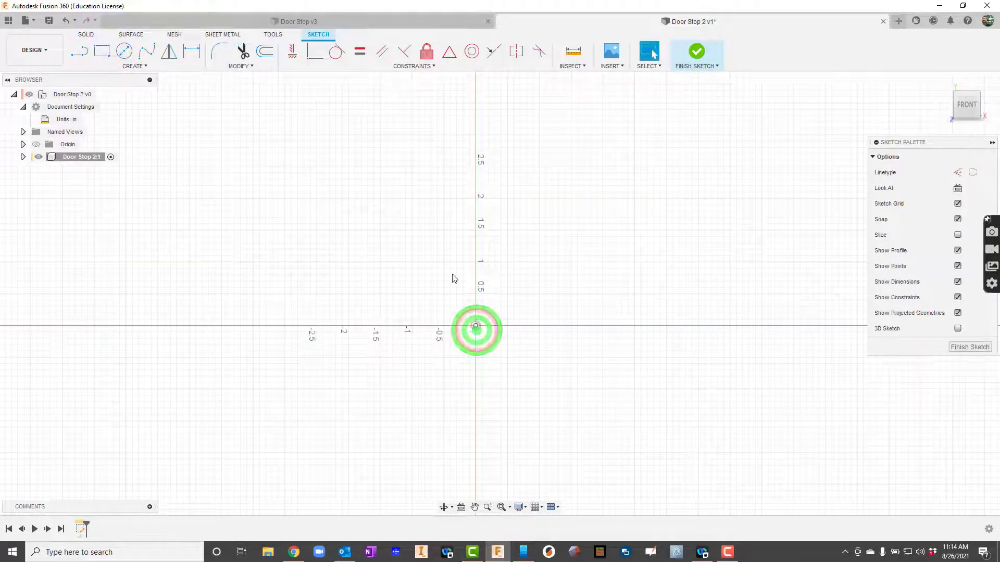
click(102, 50)
click(476, 326)
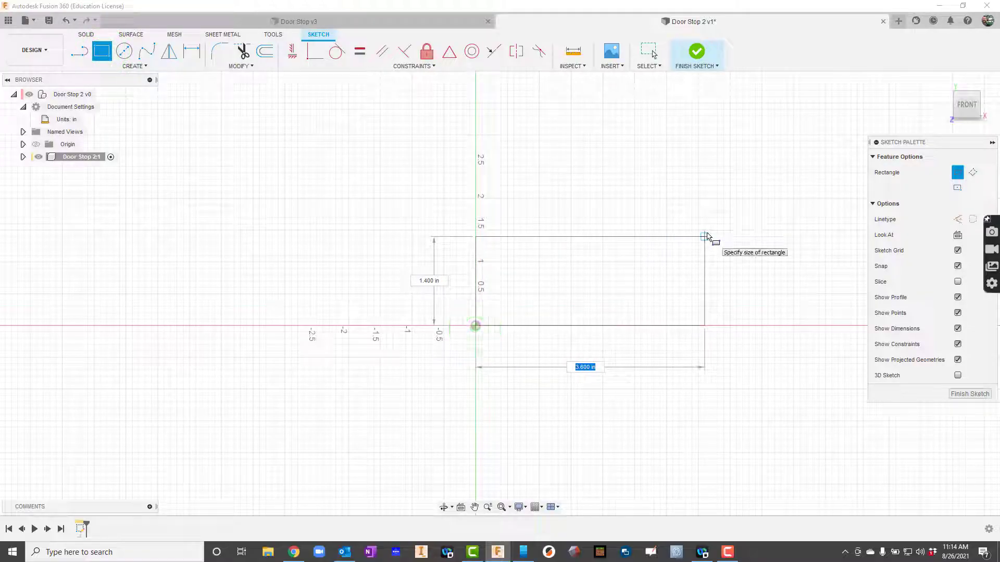
key(Tab)
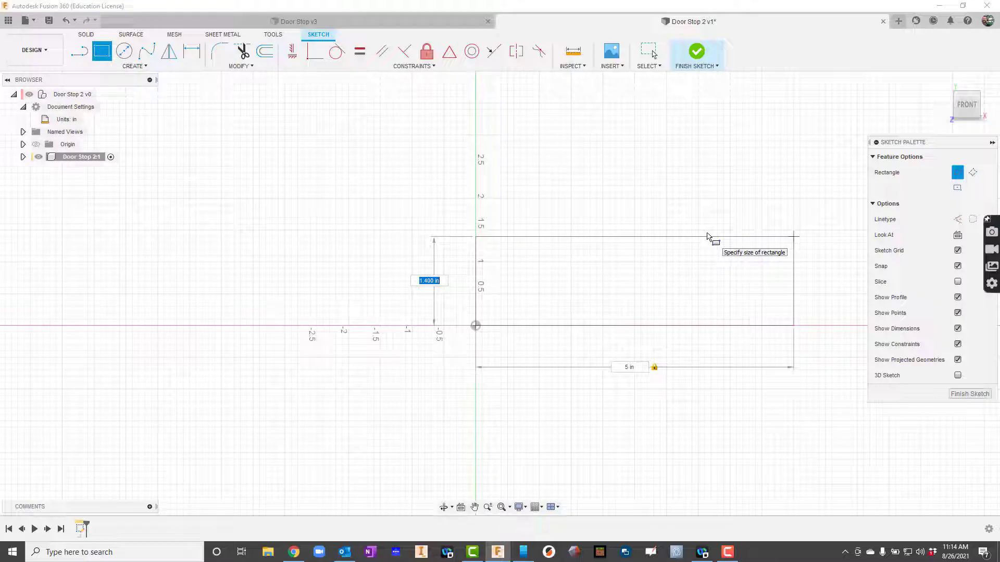
text(1)
key(BackSpace)
text(8)
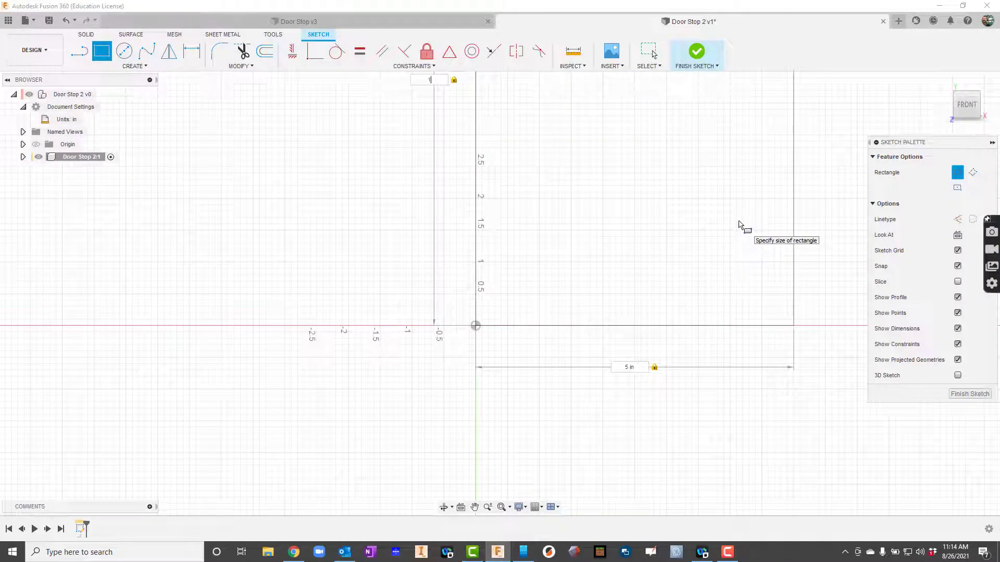
key(Return)
Extrude the rectangle 0.2 in into a solid plate, then view the original Door Stop v3 design
key(e)
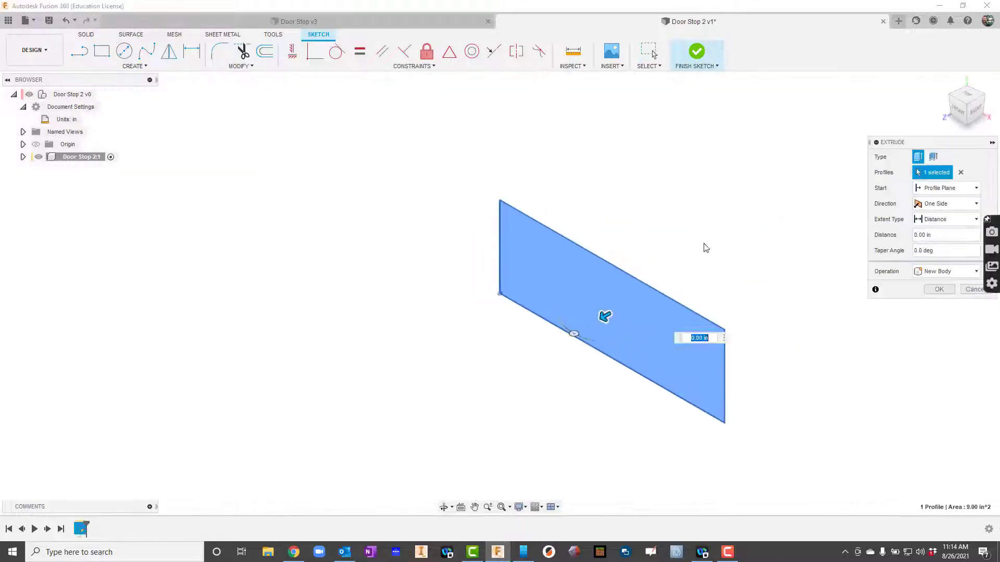
drag(604, 315, 596, 322)
key(BackSpace)
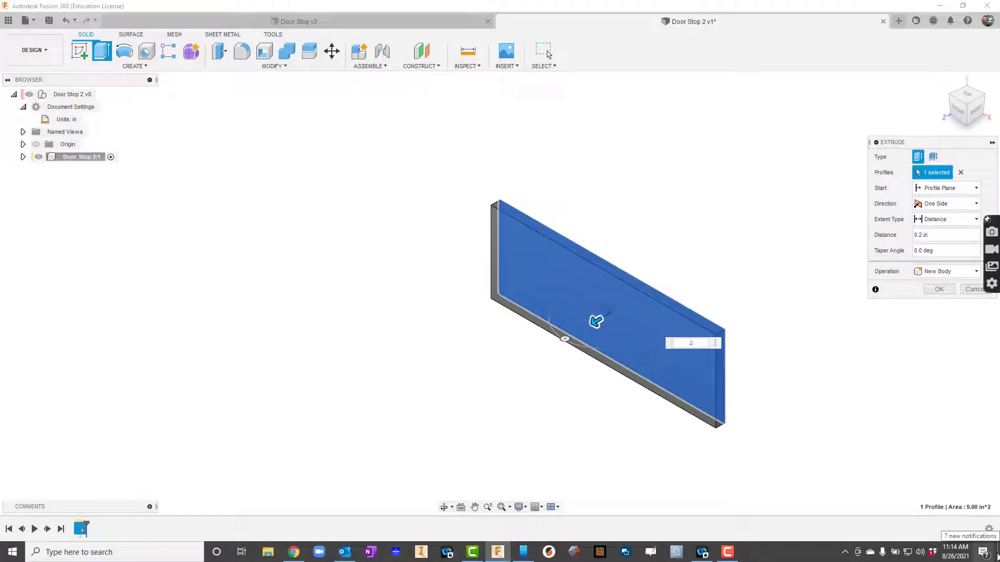
key(Return)
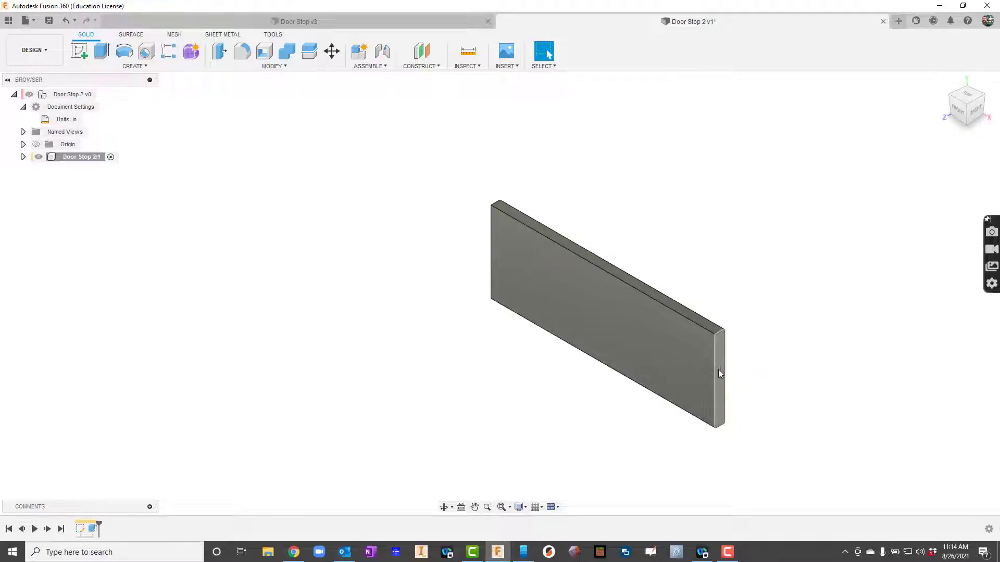
click(361, 20)
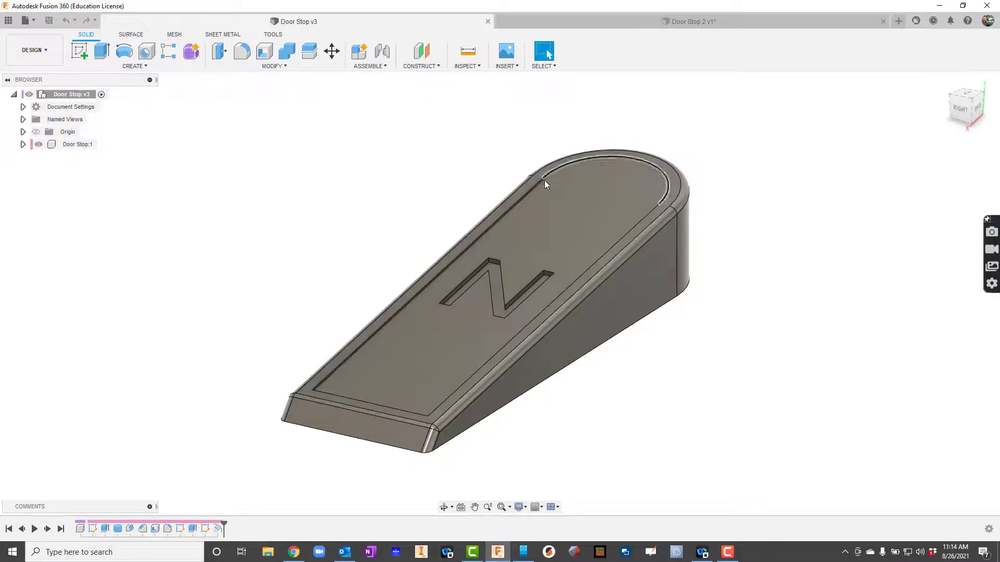
On Door Stop 2's plate face, draw a 1.8 in circle at the right edge and trim it to a semicircle
click(637, 20)
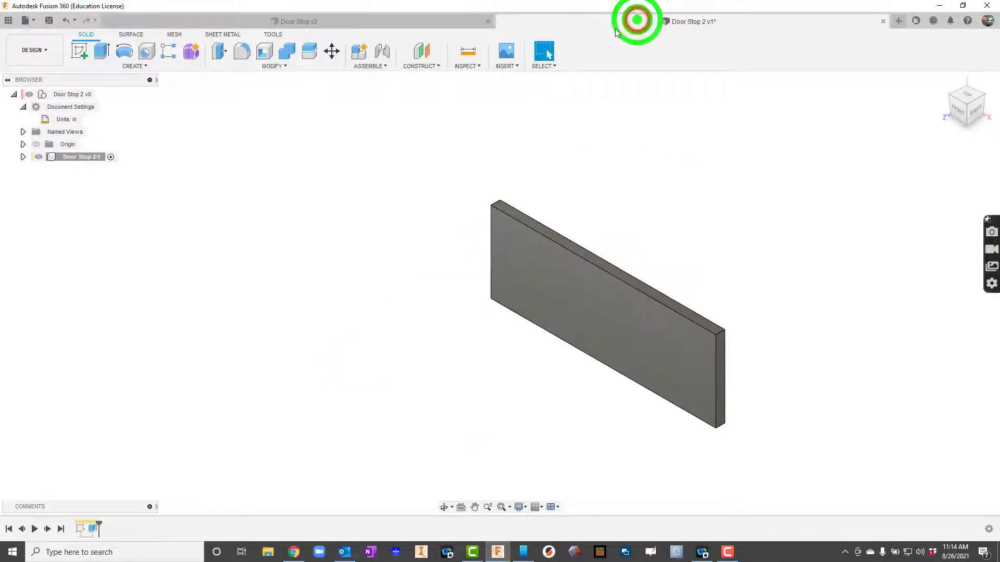
click(79, 52)
click(642, 339)
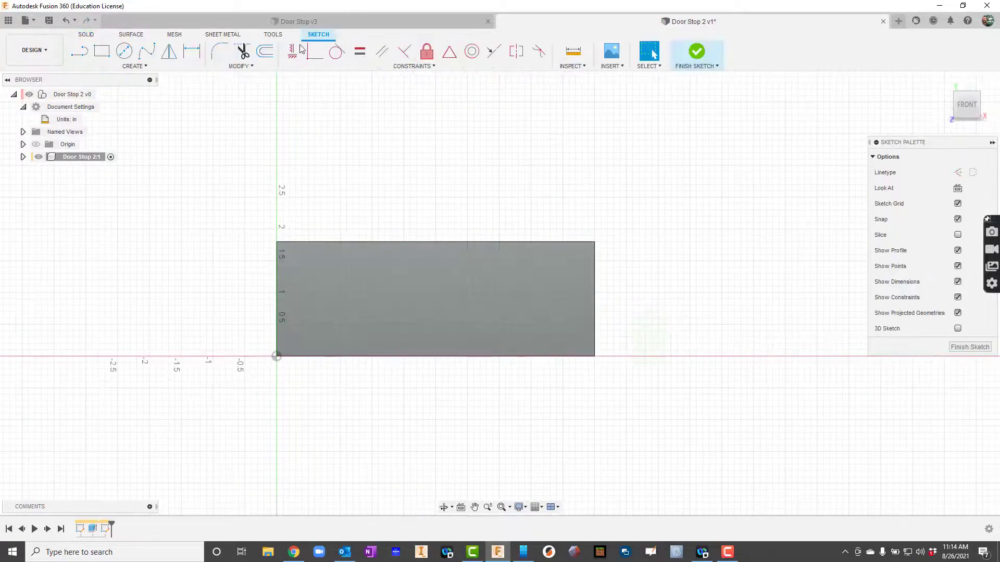
click(122, 51)
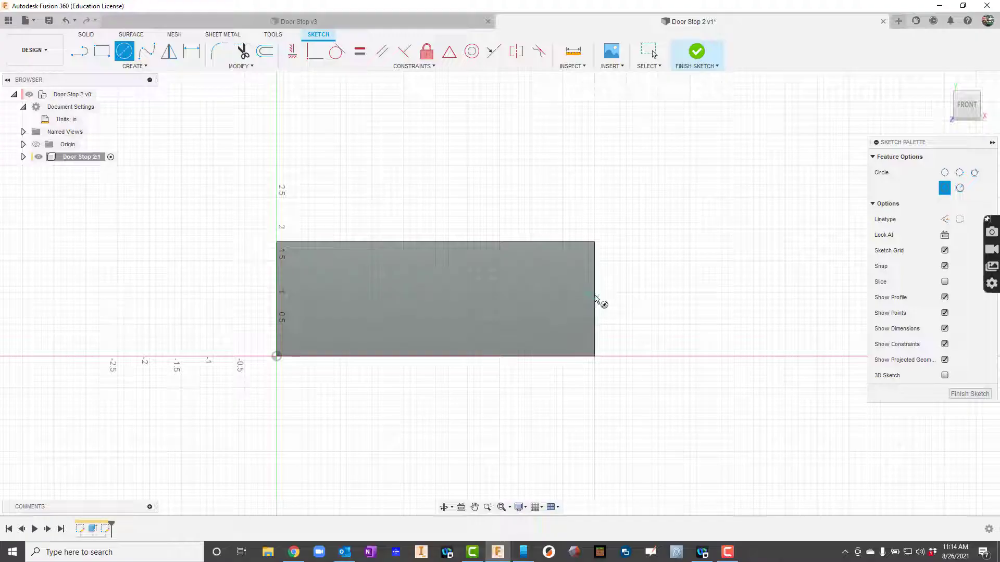
click(594, 298)
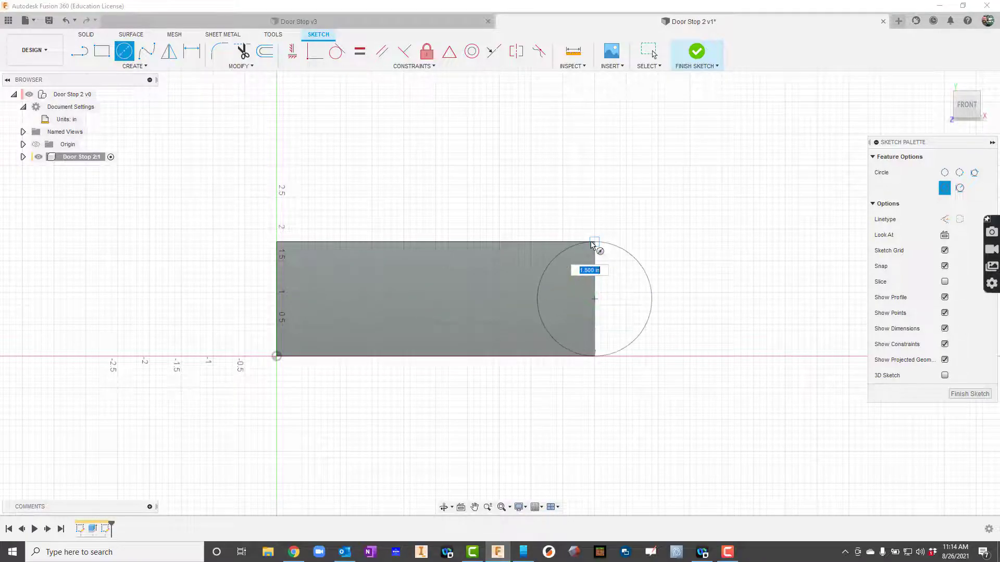
click(591, 243)
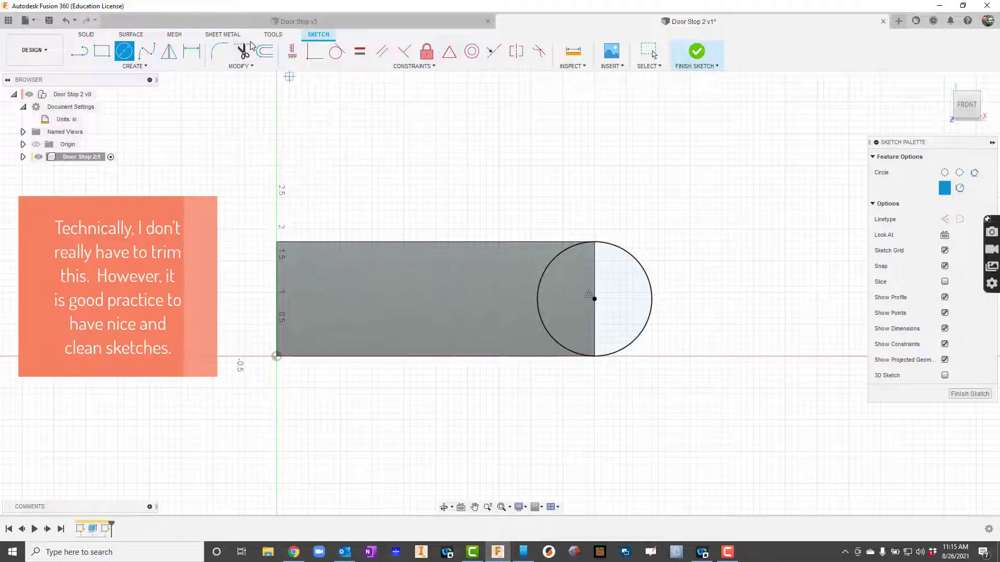
click(244, 53)
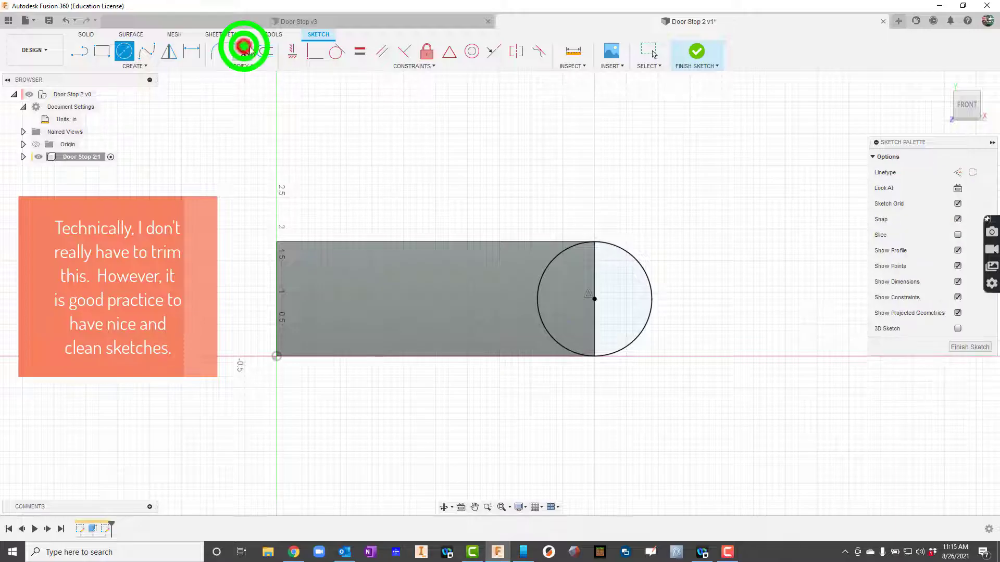
click(537, 297)
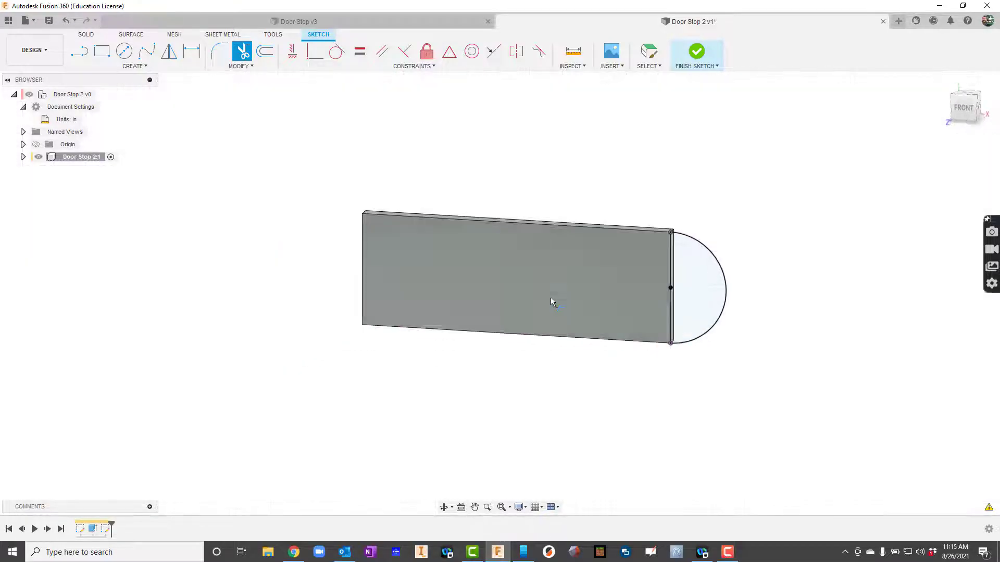
Extrude the half-circle profile -0.20 in and join it to the plate
key(e)
click(728, 370)
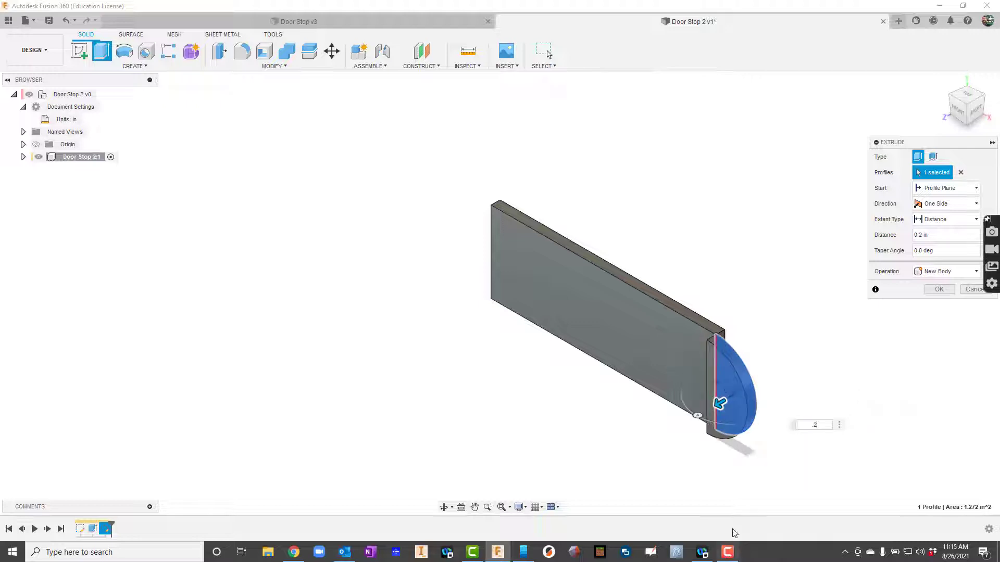
drag(721, 403, 741, 400)
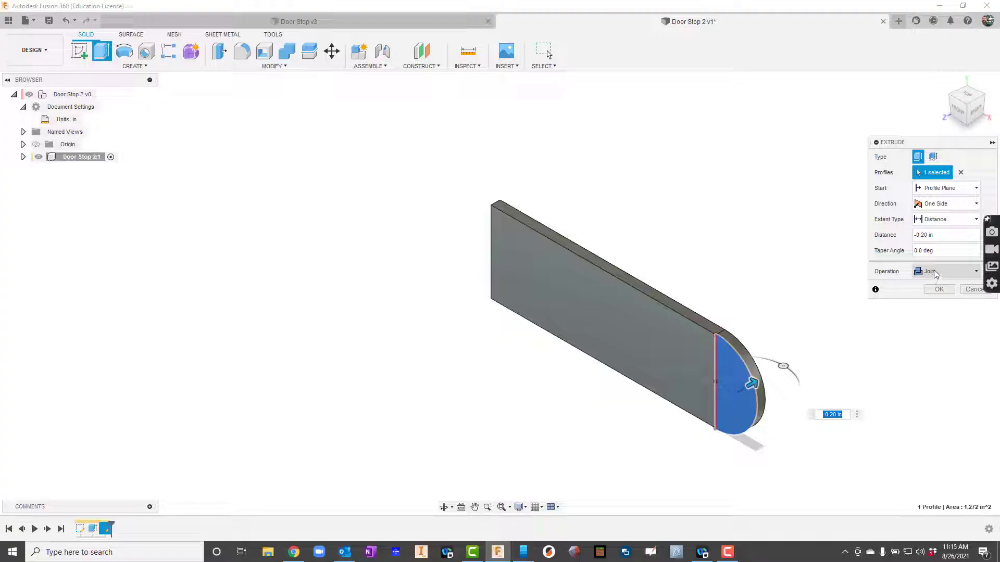
click(939, 289)
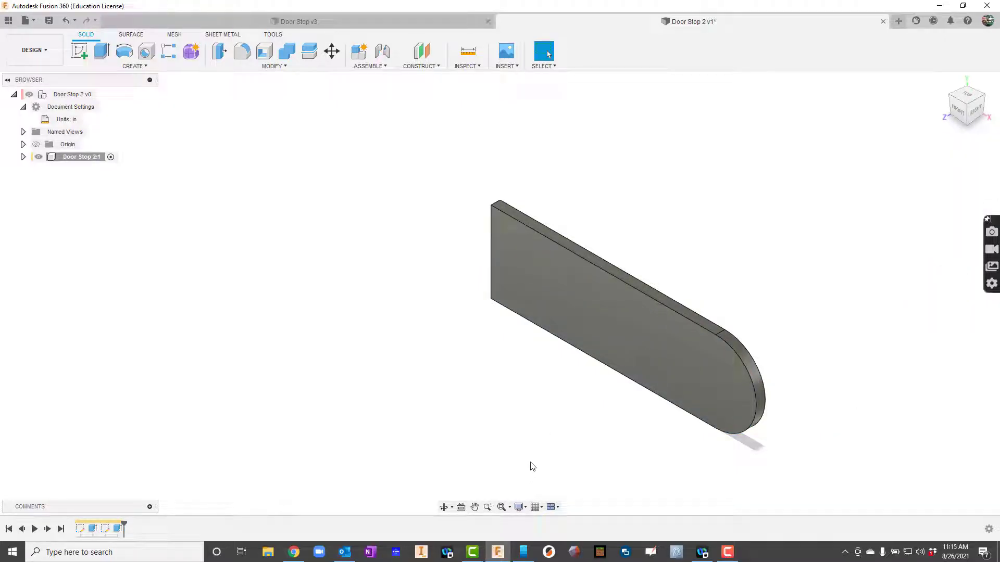
Apply a 9° draft to the long top face, using the square end face as pull direction
click(445, 508)
drag(560, 326, 591, 217)
mouse_move(531, 270)
mouse_down()
mouse_move(750, 287)
mouse_move(474, 310)
mouse_move(423, 288)
mouse_move(364, 305)
mouse_move(517, 275)
mouse_up()
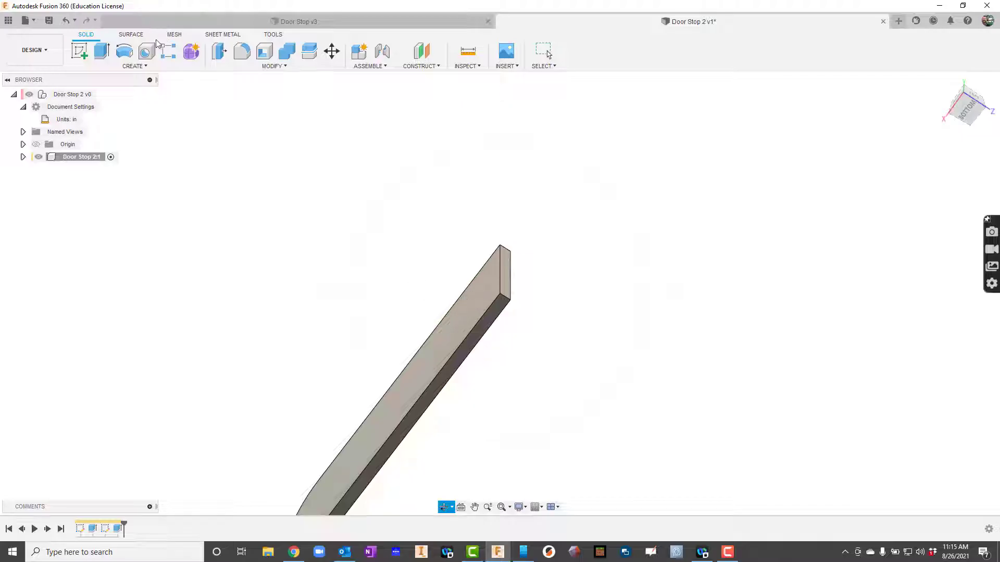
click(272, 66)
click(280, 64)
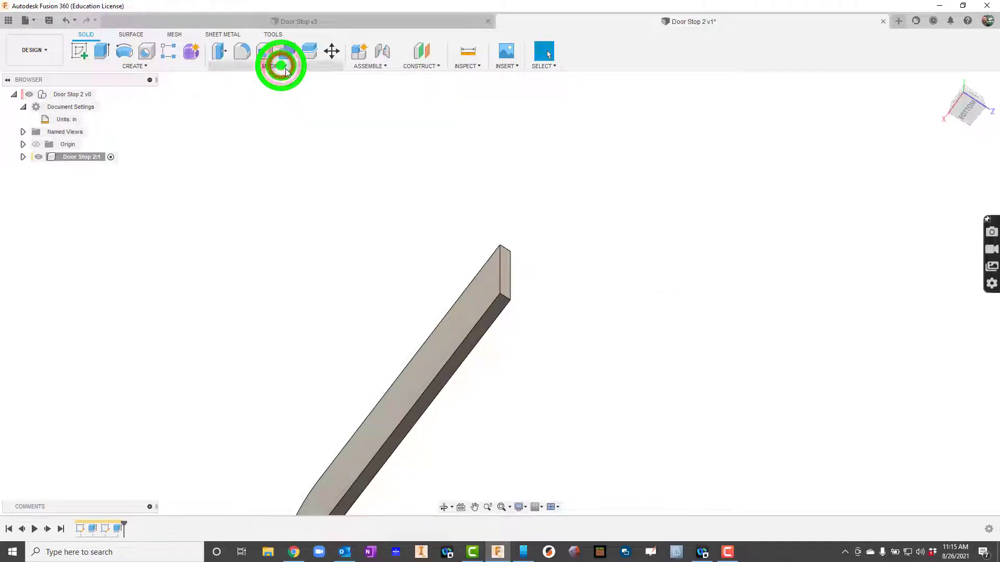
click(283, 65)
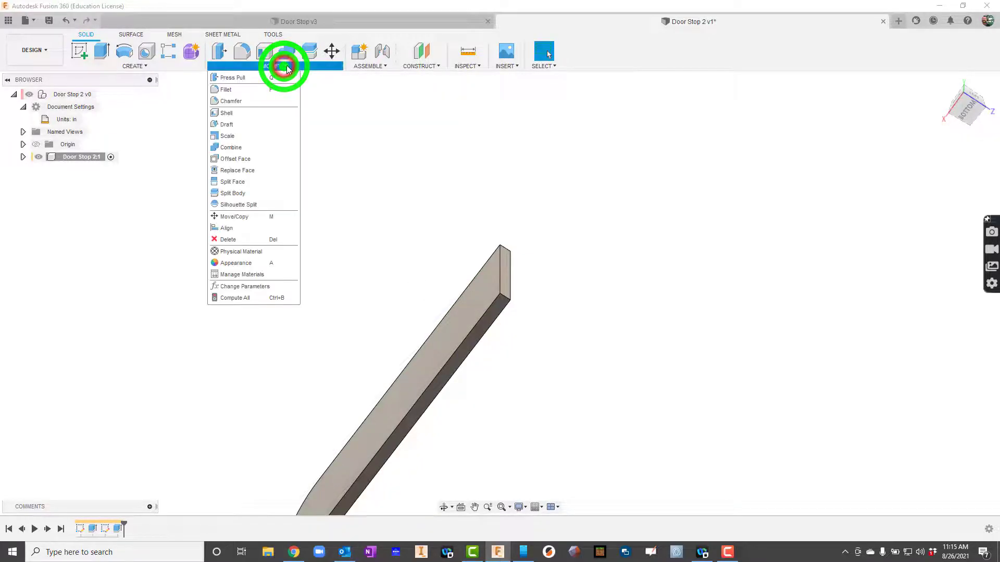
click(247, 128)
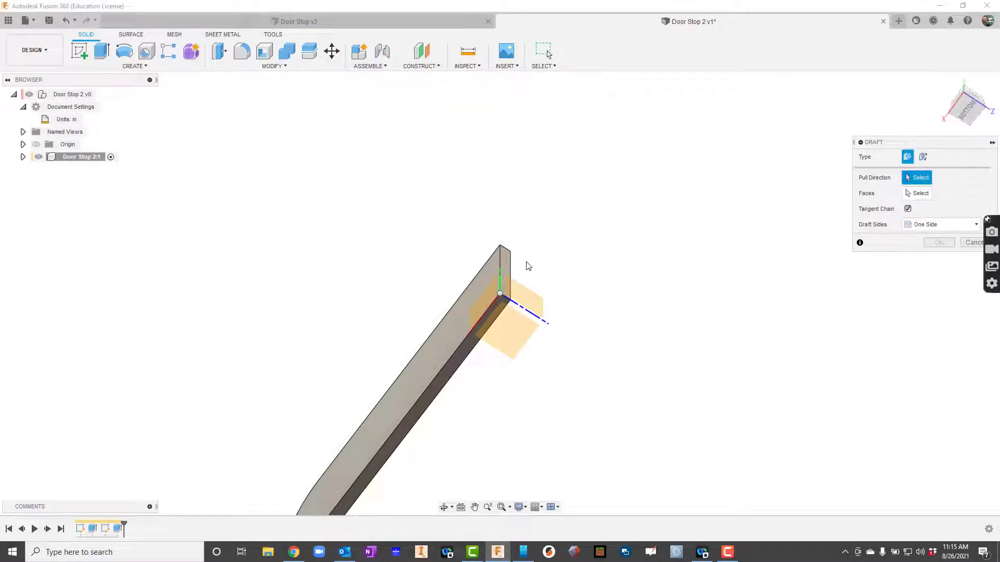
click(506, 271)
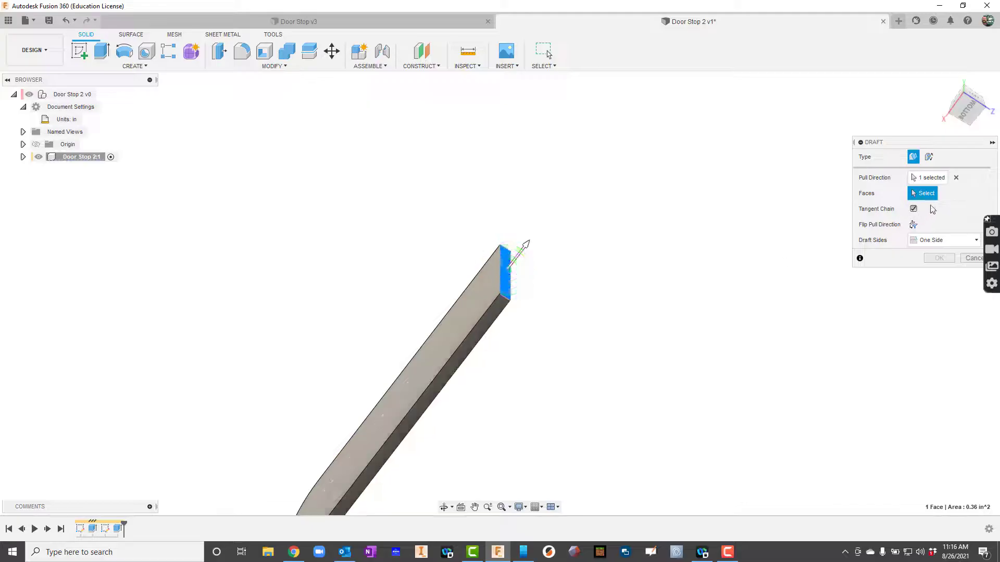
click(460, 312)
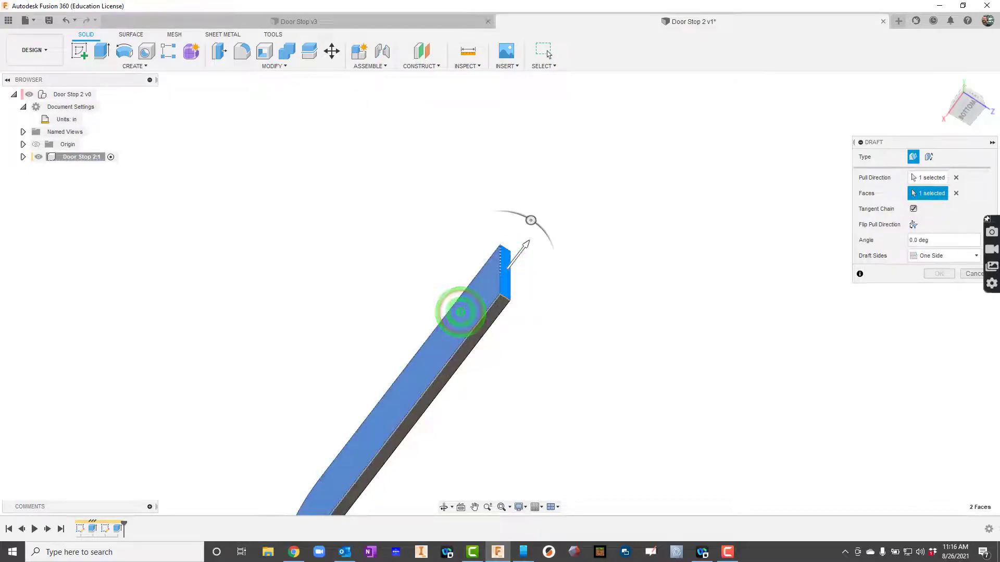
mouse_move(530, 220)
mouse_down()
mouse_move(551, 227)
mouse_move(522, 215)
mouse_move(546, 226)
mouse_move(538, 225)
mouse_up()
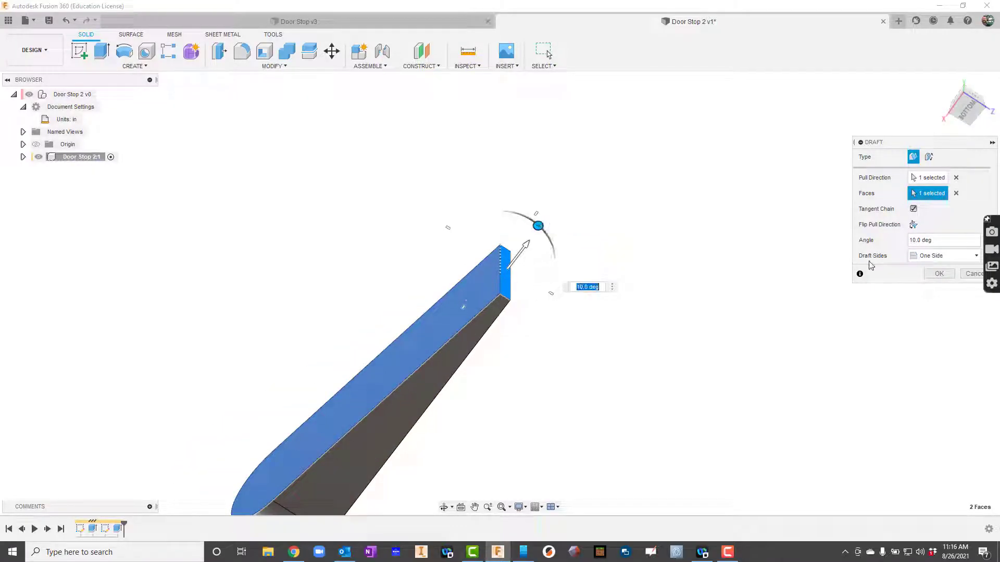
click(939, 238)
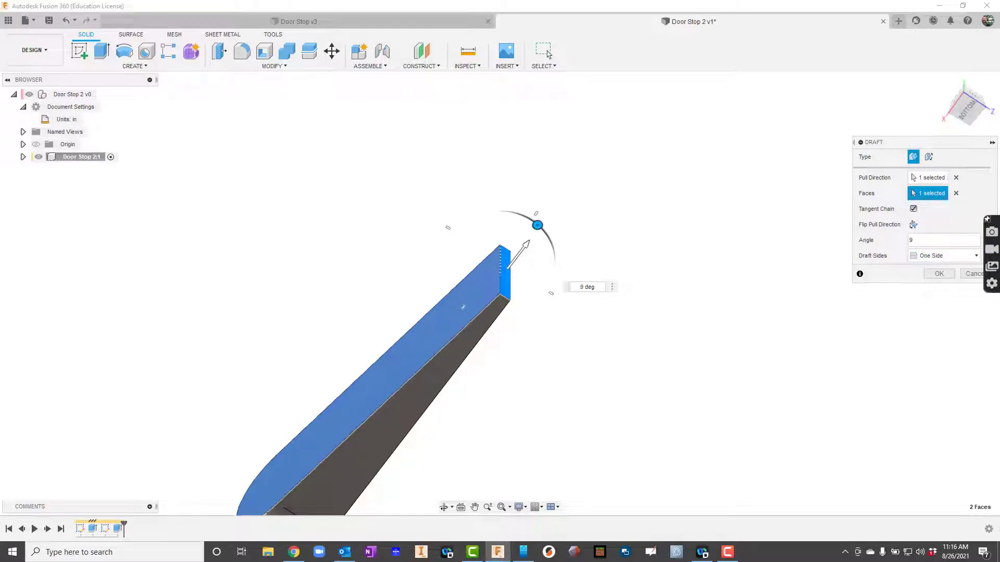
click(548, 53)
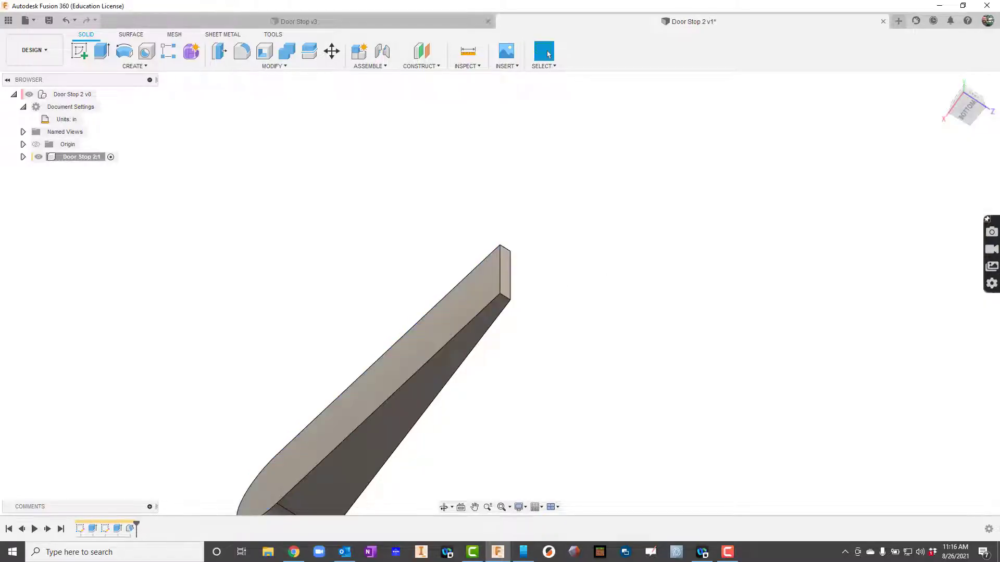
Orbit to an angled view of the finished wedge and open the Modify menu
click(446, 507)
drag(467, 307, 160, 350)
key(Escape)
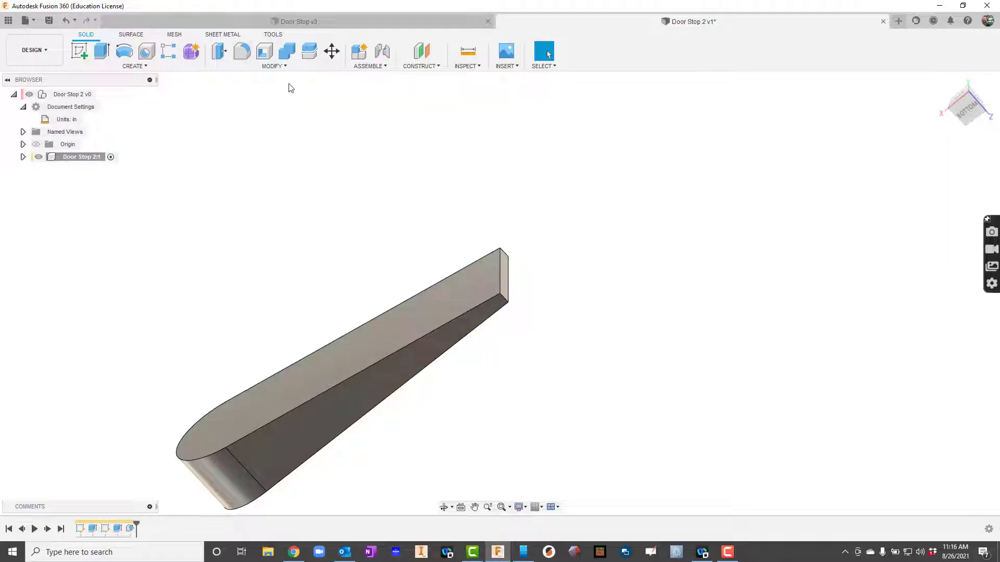
click(270, 68)
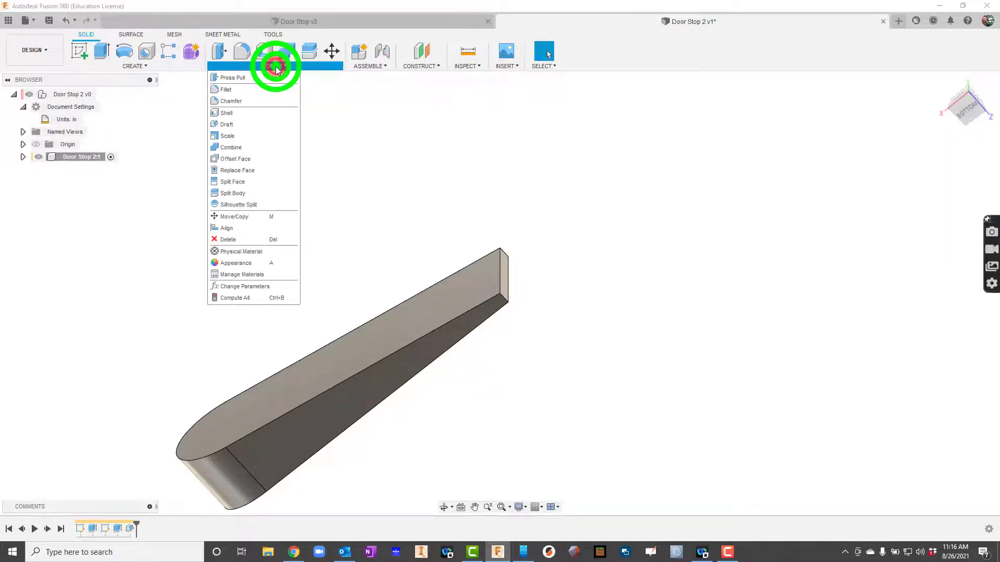
Apply a chamfer to one edge at the wedge's square end
click(242, 102)
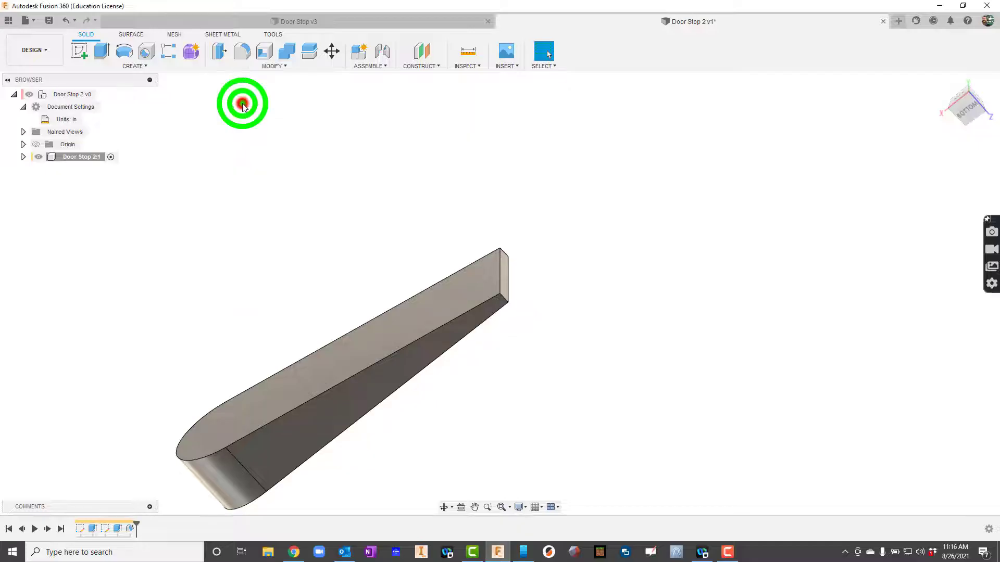
click(498, 274)
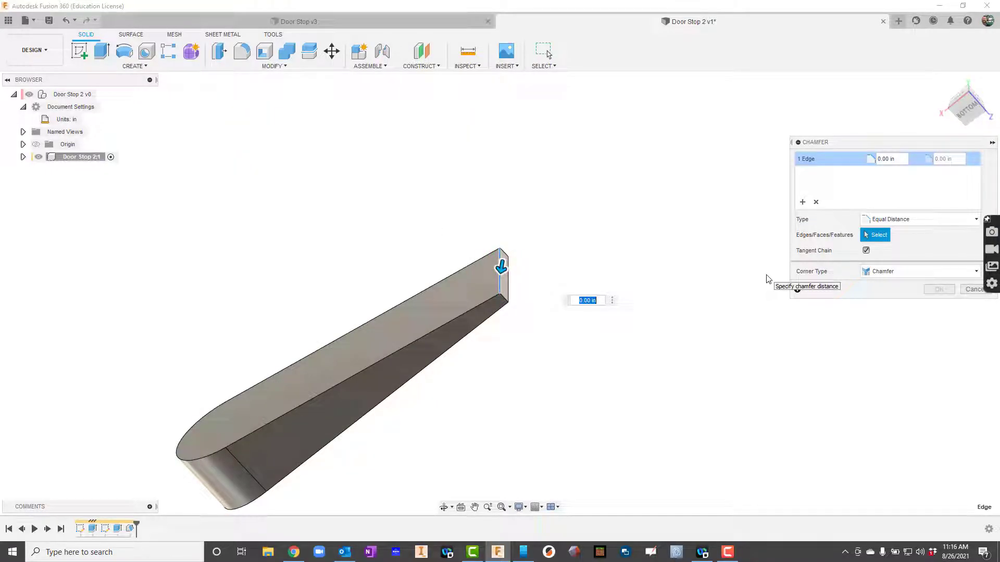
key(Return)
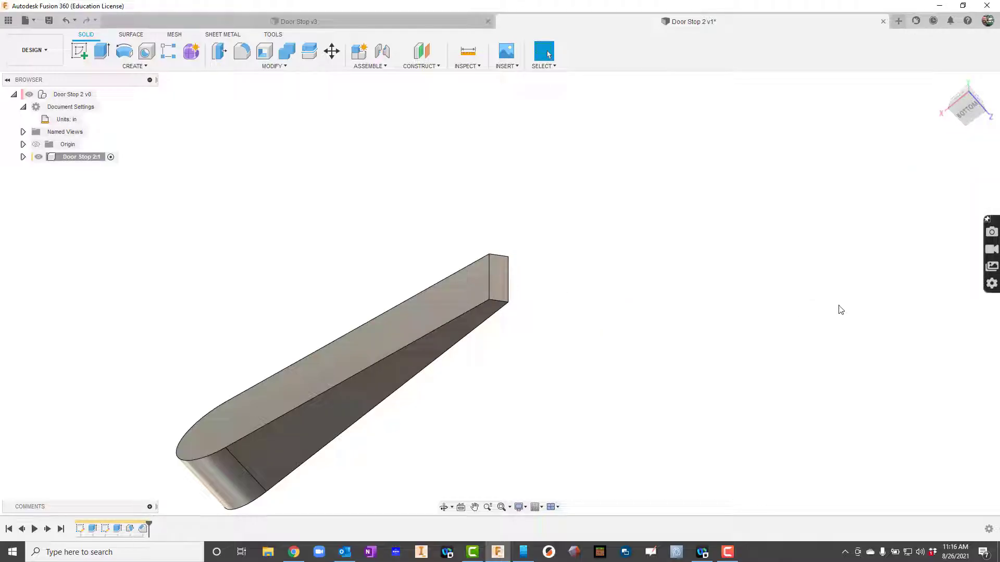
Fillet the top face outline plus the square-end vertical and corner edges at 0.08 in
click(244, 52)
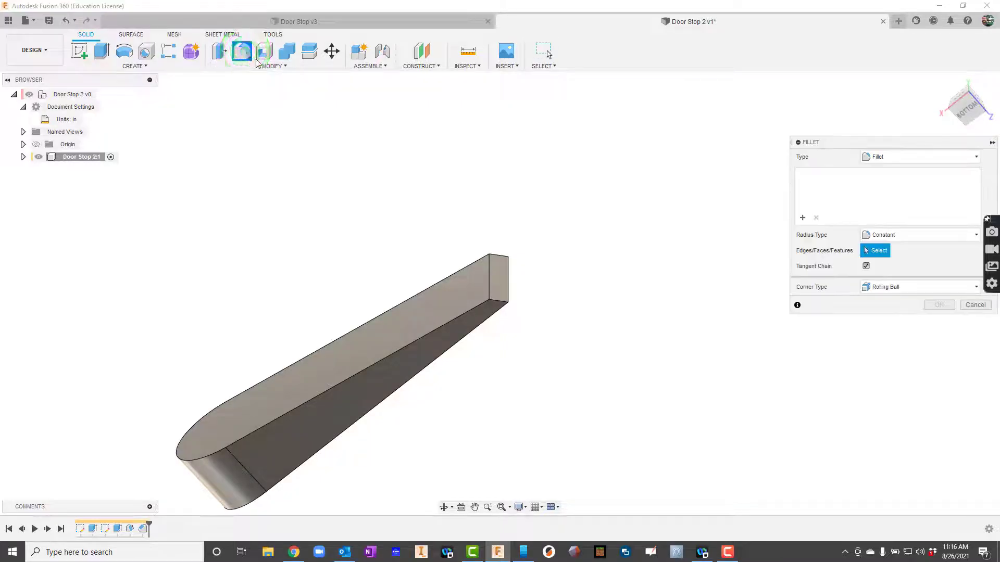
click(324, 389)
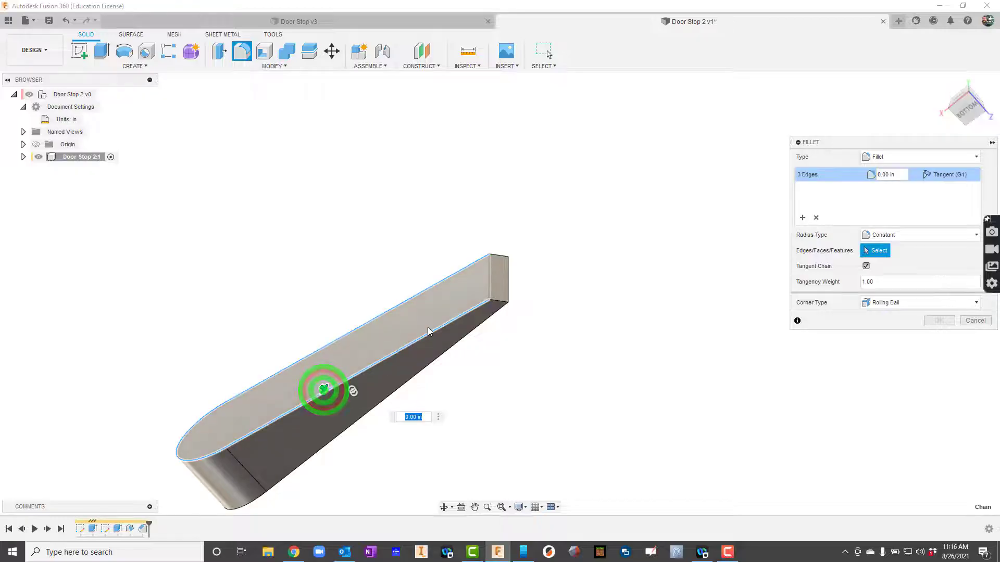
click(488, 285)
click(494, 258)
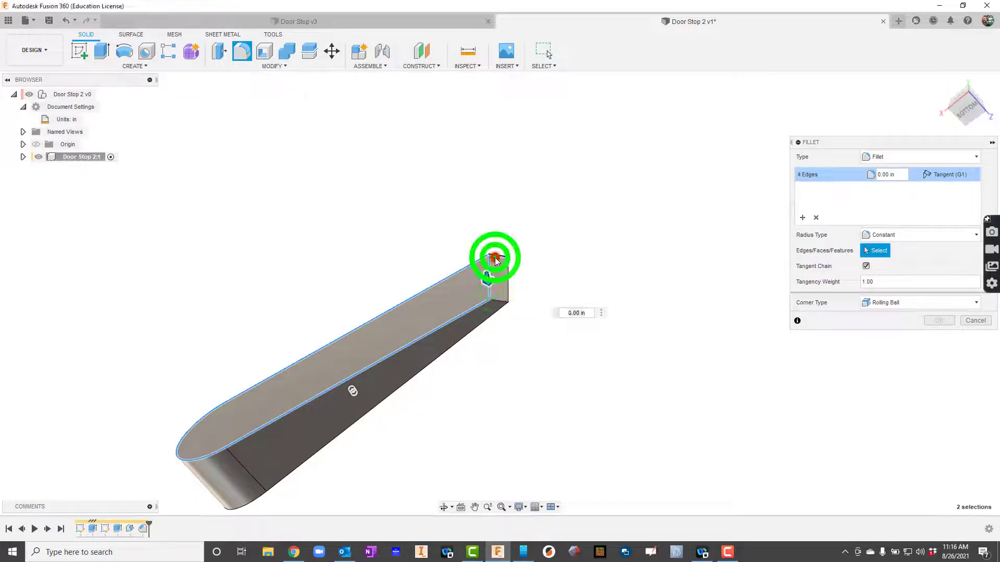
click(495, 300)
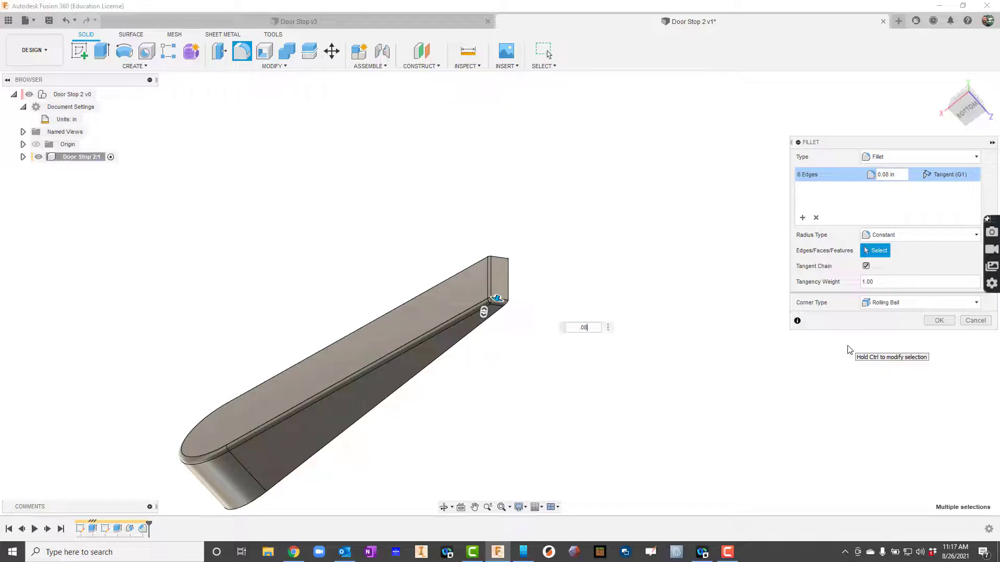
key(Return)
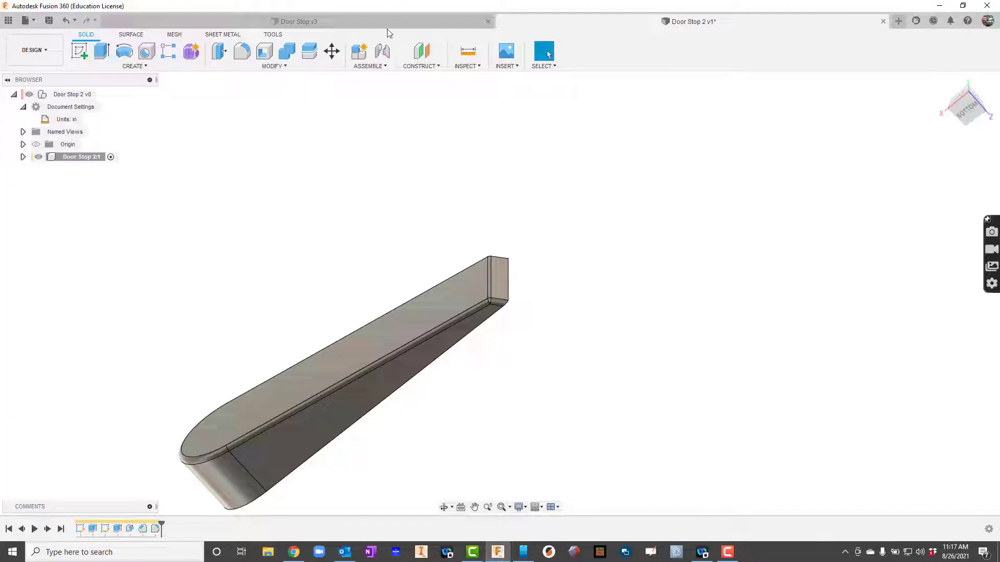
Check the finished Door Stop v3 for reference, then return to Door Stop 2 viewing the wedge's top
click(281, 20)
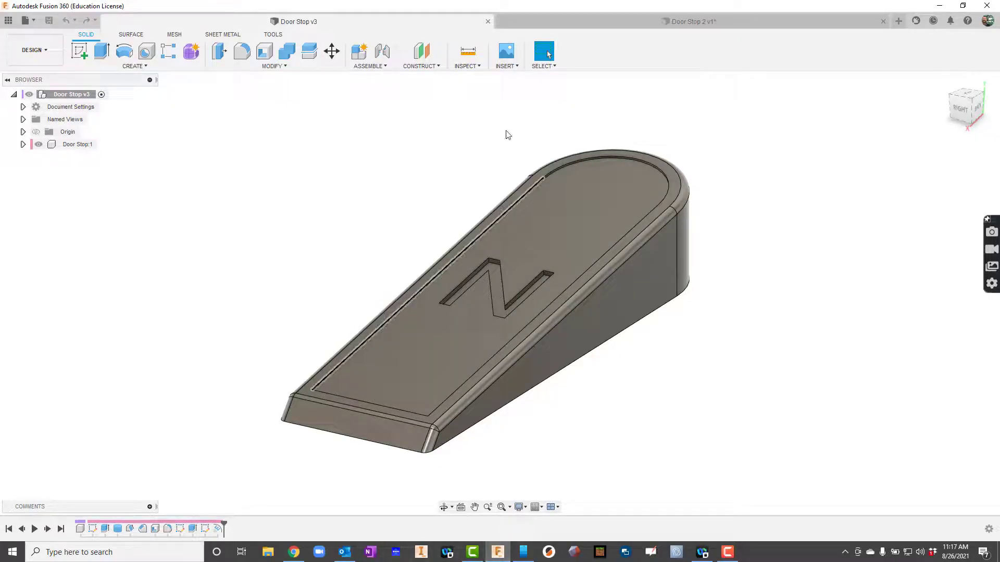
click(551, 23)
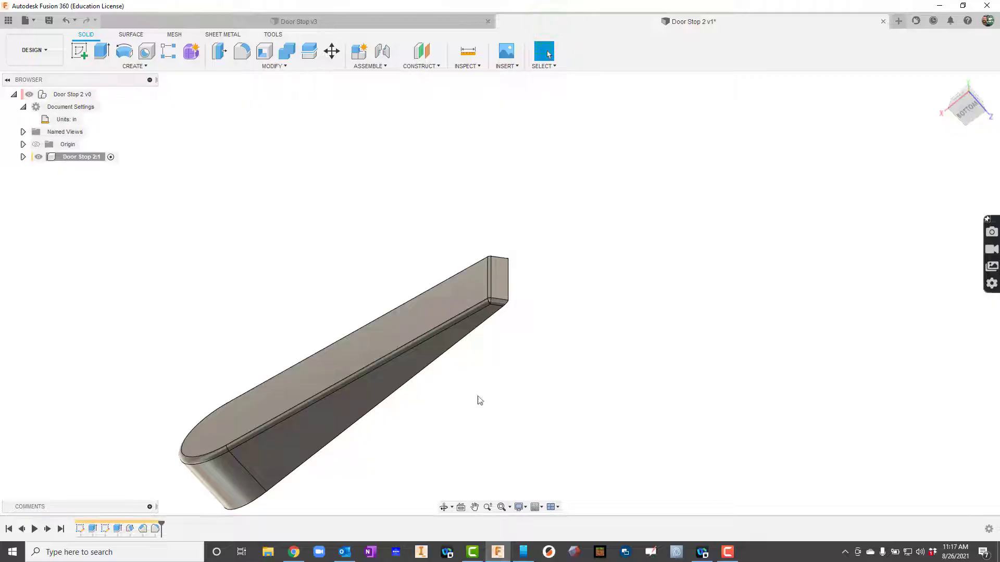
click(444, 506)
drag(518, 292, 516, 365)
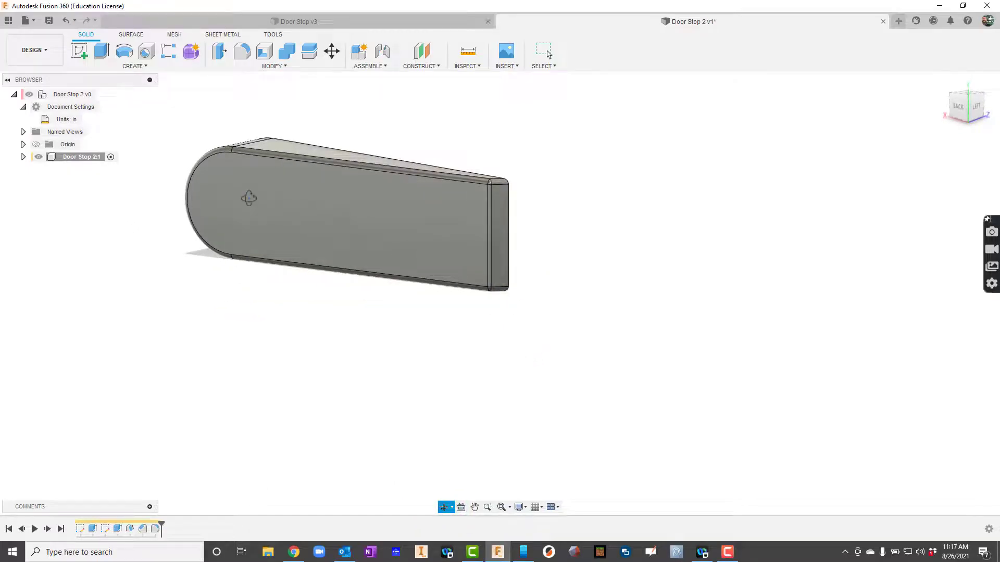
key(Escape)
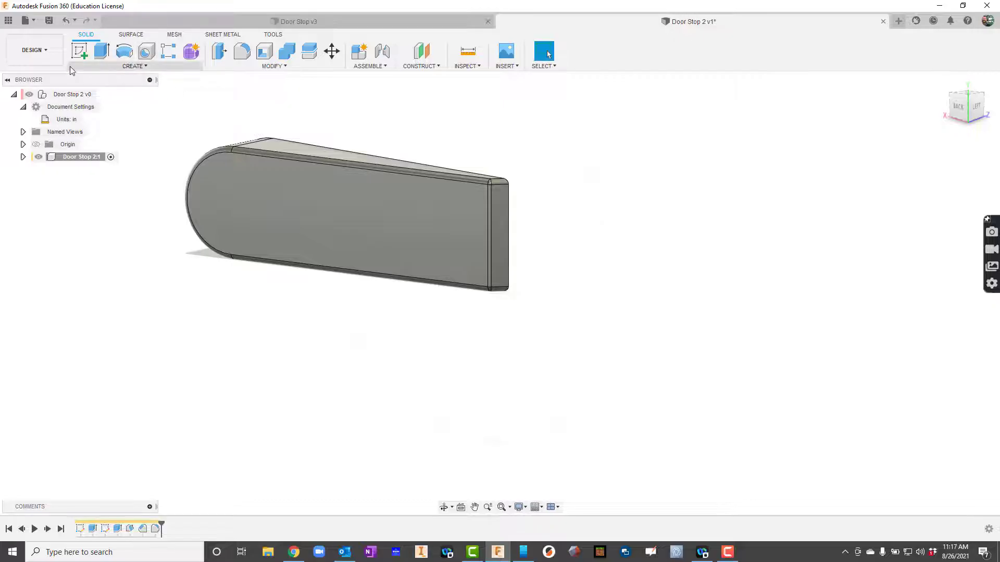
Sketch on the wedge's top face and offset its outline 0.25 in inward
click(79, 52)
click(323, 217)
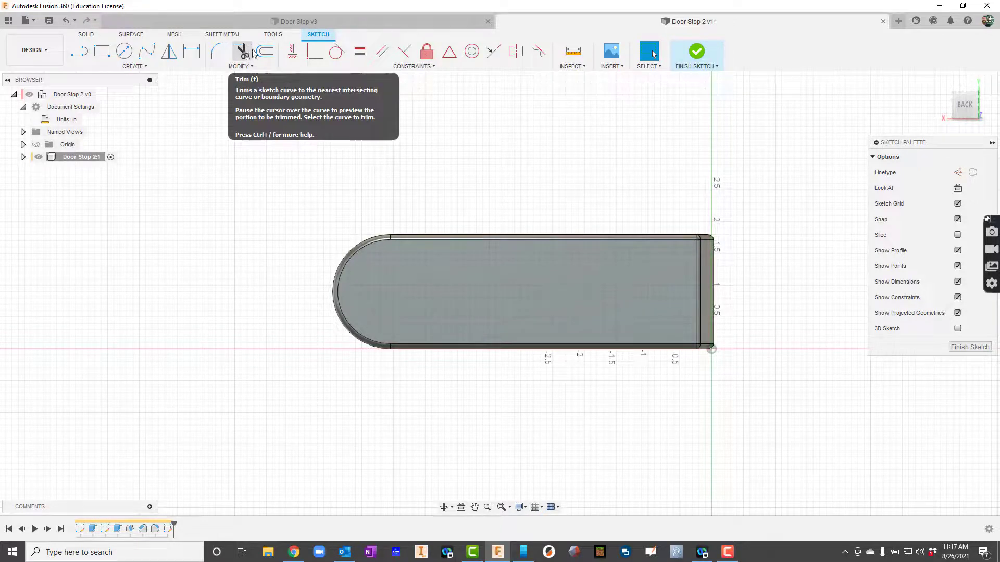
click(265, 52)
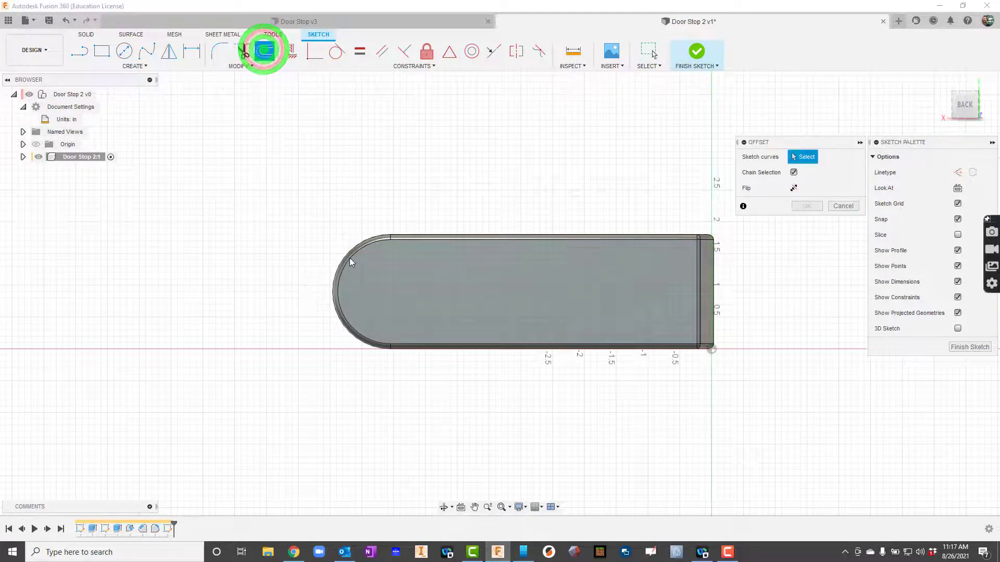
click(383, 242)
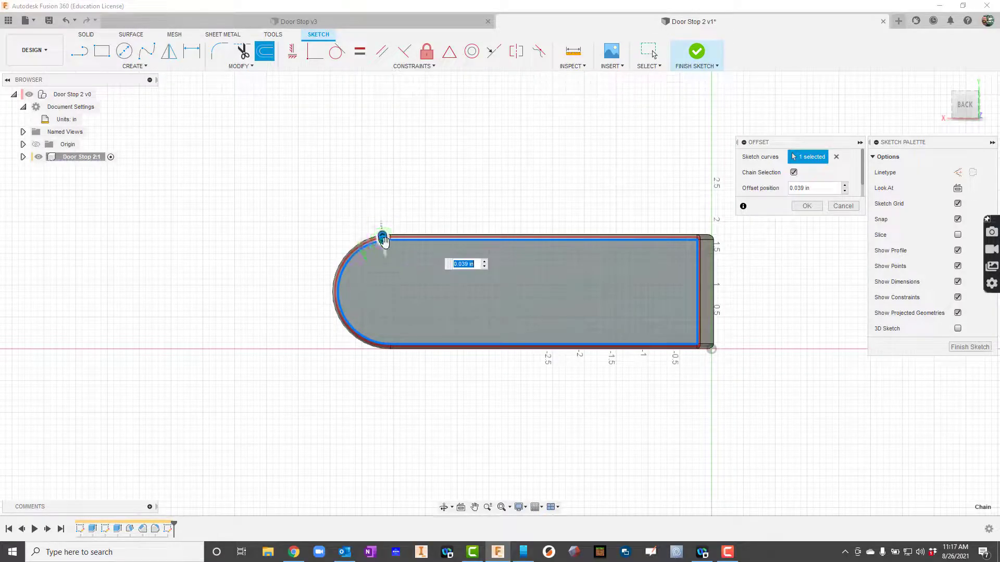
drag(383, 239, 391, 252)
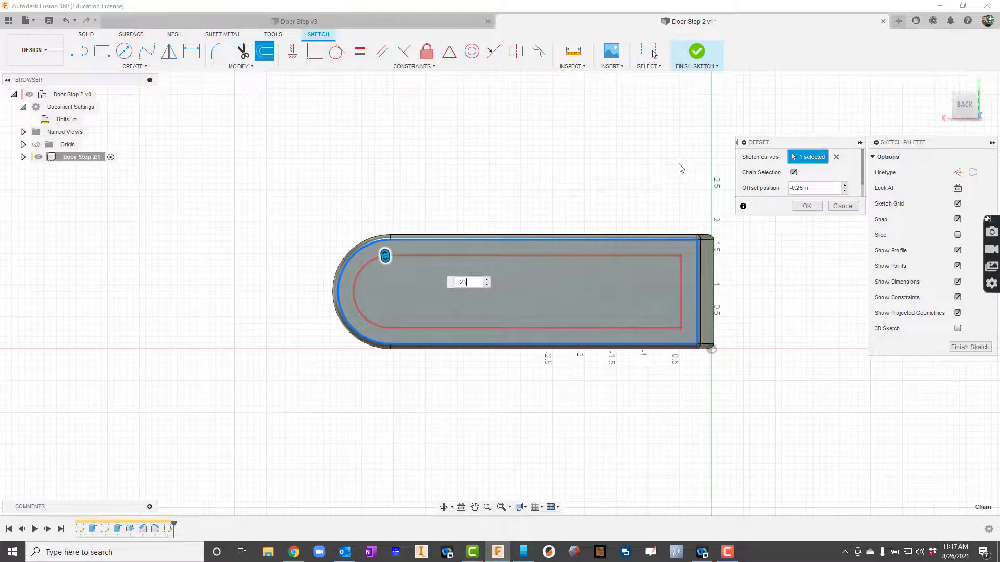
click(802, 207)
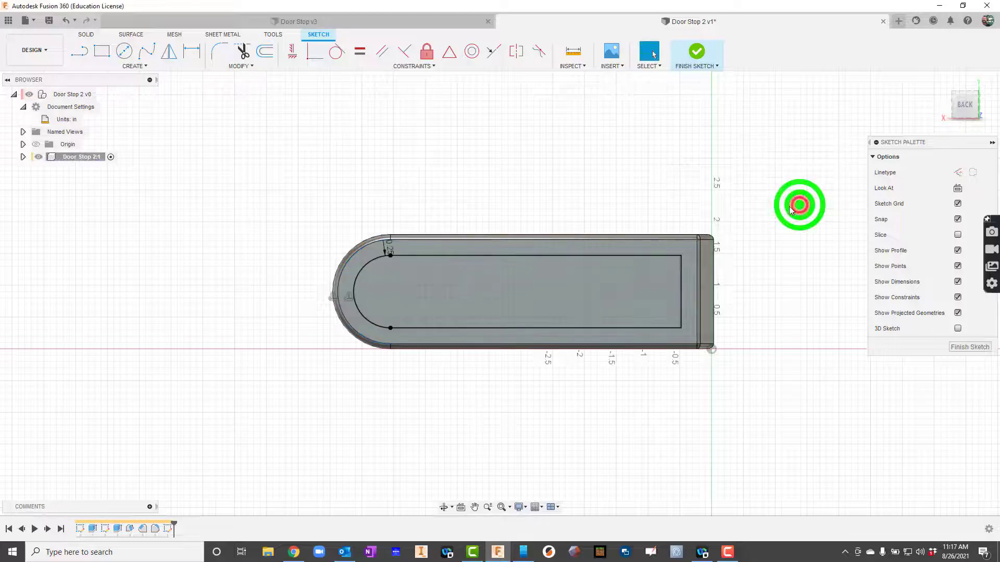
Finish the offset sketch and extrude the inner profile as a 0.02 in deep cut
click(446, 509)
drag(462, 392, 475, 337)
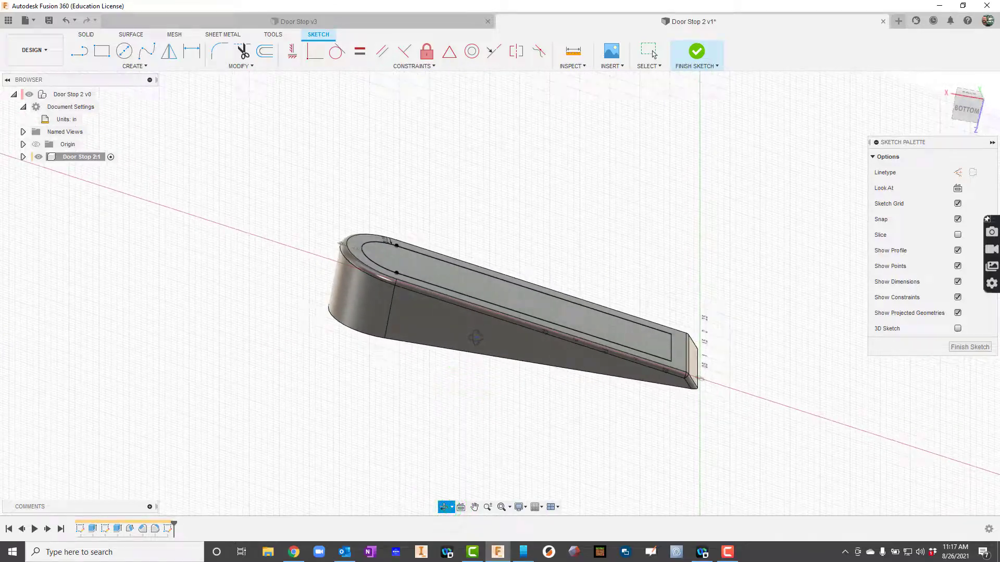
click(696, 53)
key(e)
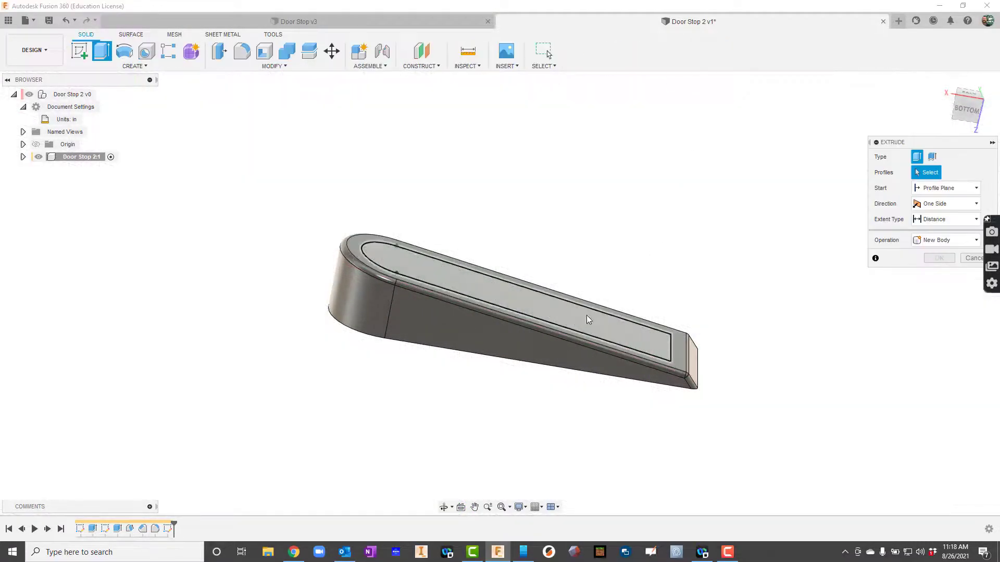
click(586, 315)
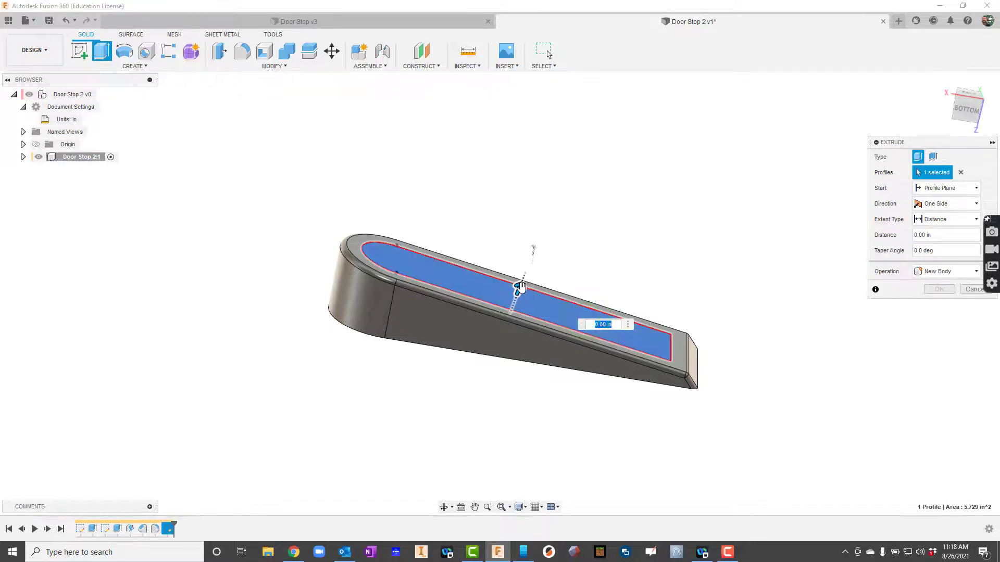
drag(520, 287, 510, 312)
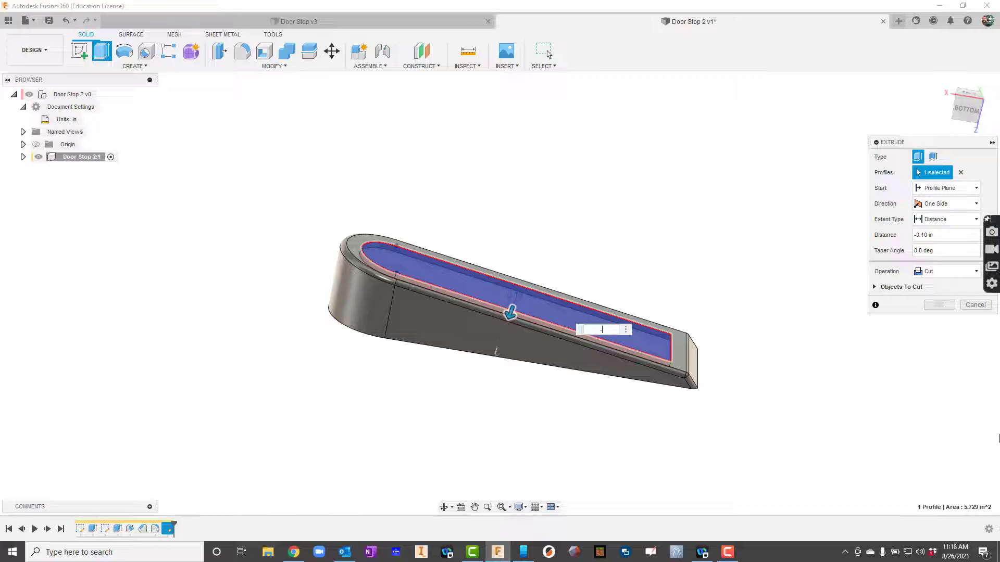
text(.1)
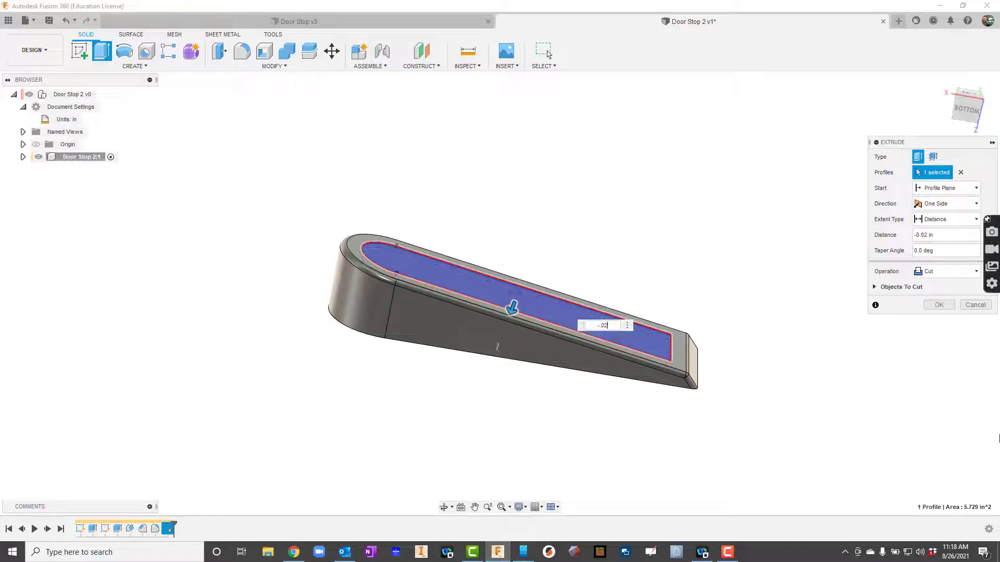
key(Return)
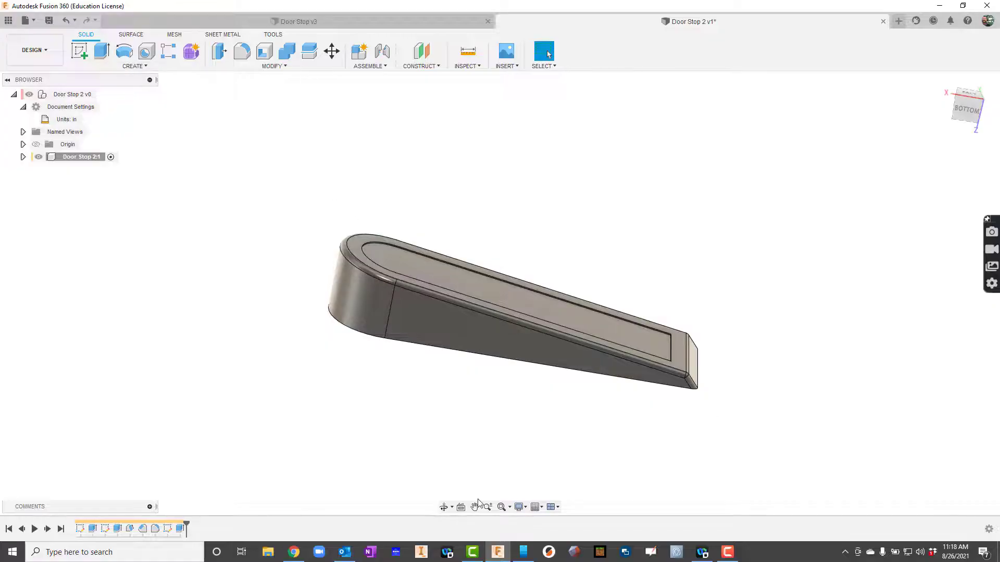
click(444, 508)
Start a new sketch on the door stop's recessed top face, with the view turned upright
drag(553, 339, 536, 364)
click(79, 50)
click(554, 313)
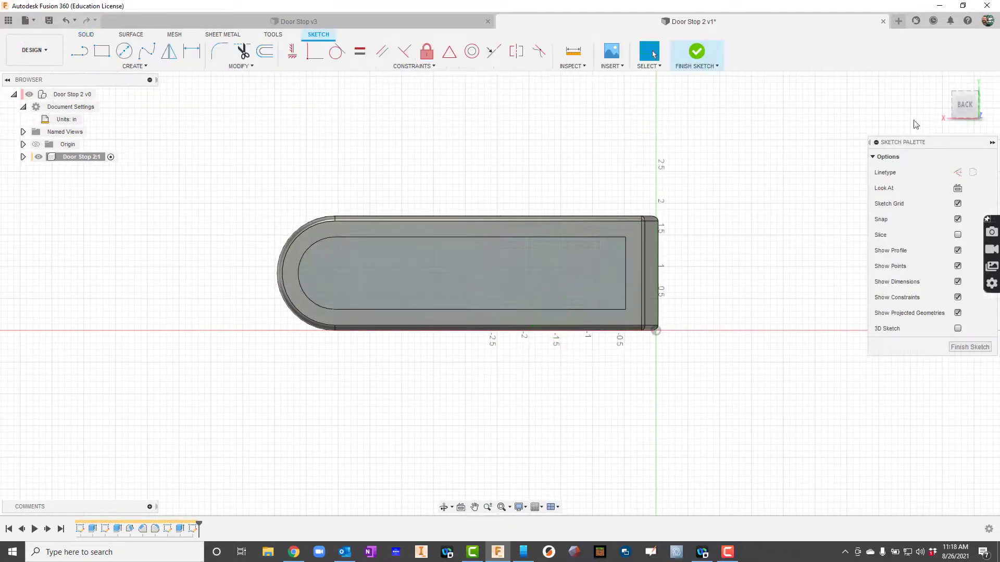
mouse_move(981, 119)
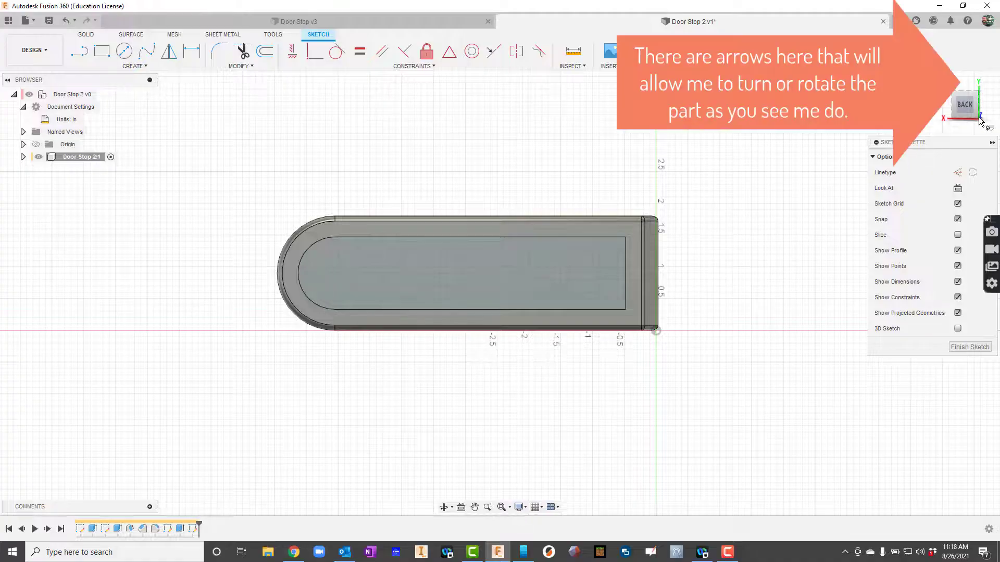
click(977, 90)
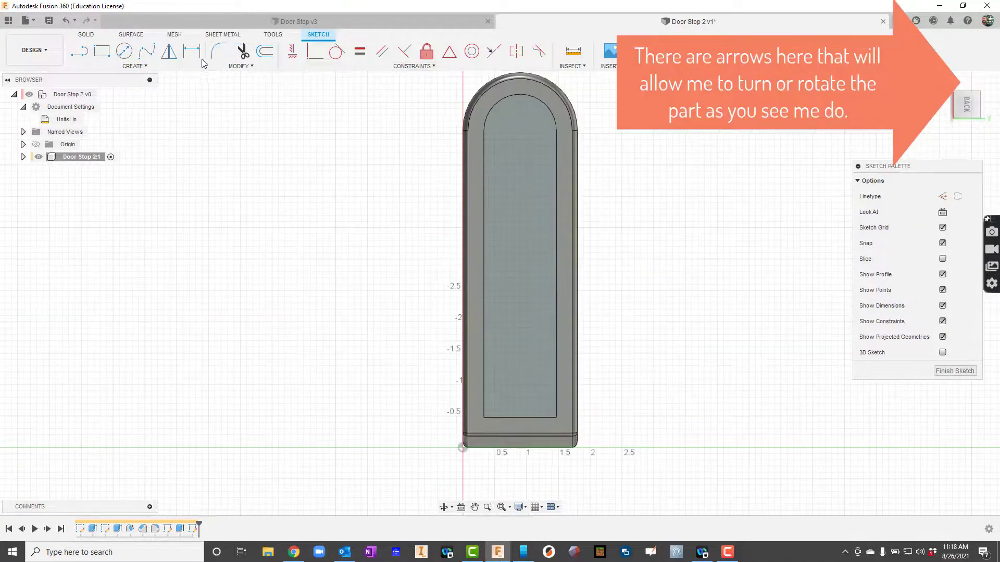
Add a sketch text box containing the letter N at 1 in height
click(134, 67)
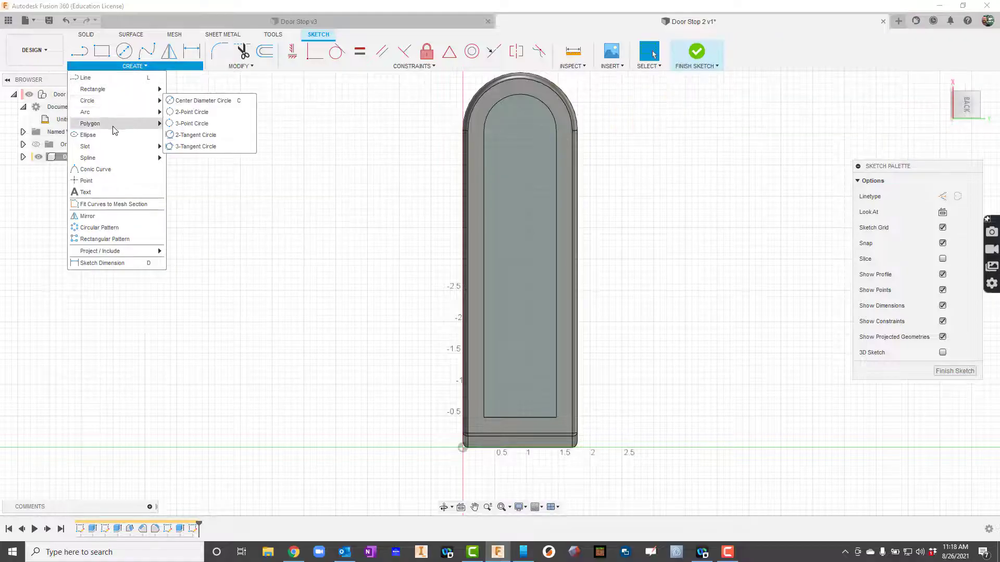
click(99, 194)
click(497, 193)
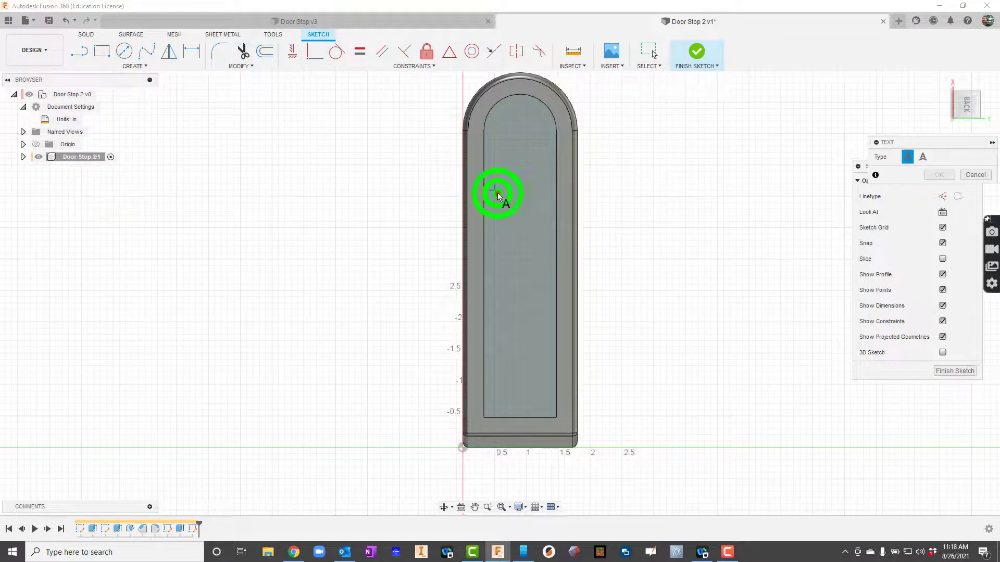
click(556, 266)
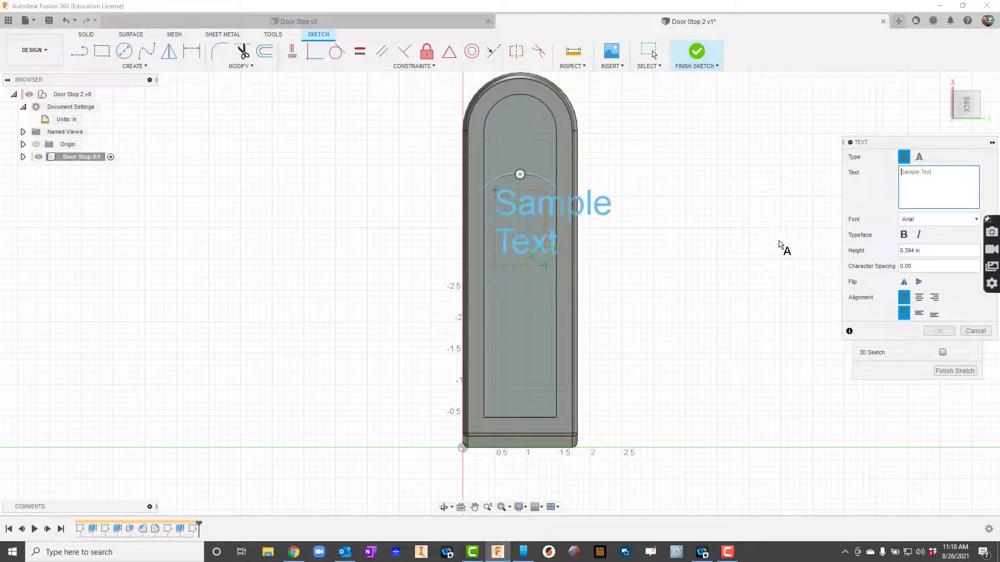
text(N)
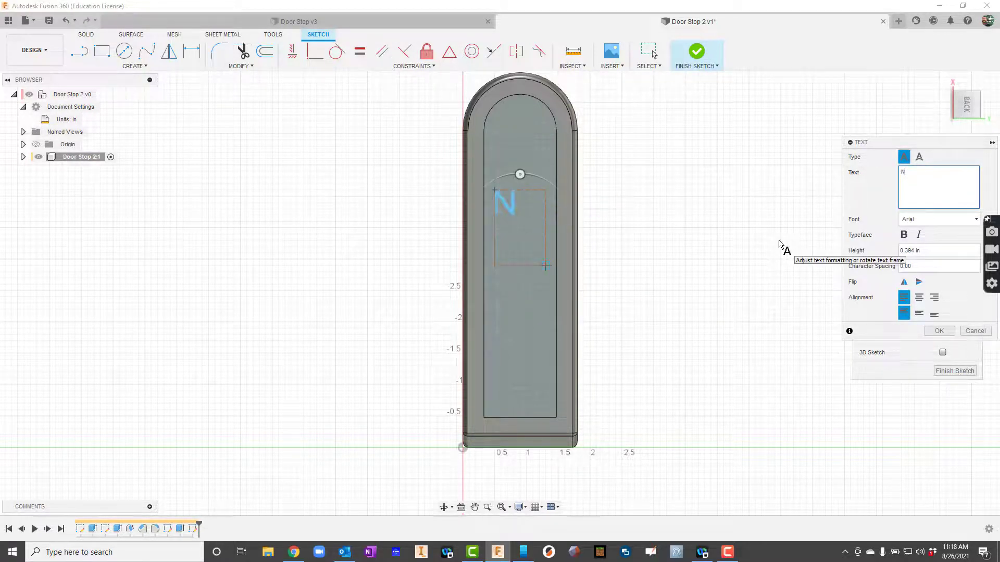
click(929, 249)
text(1)
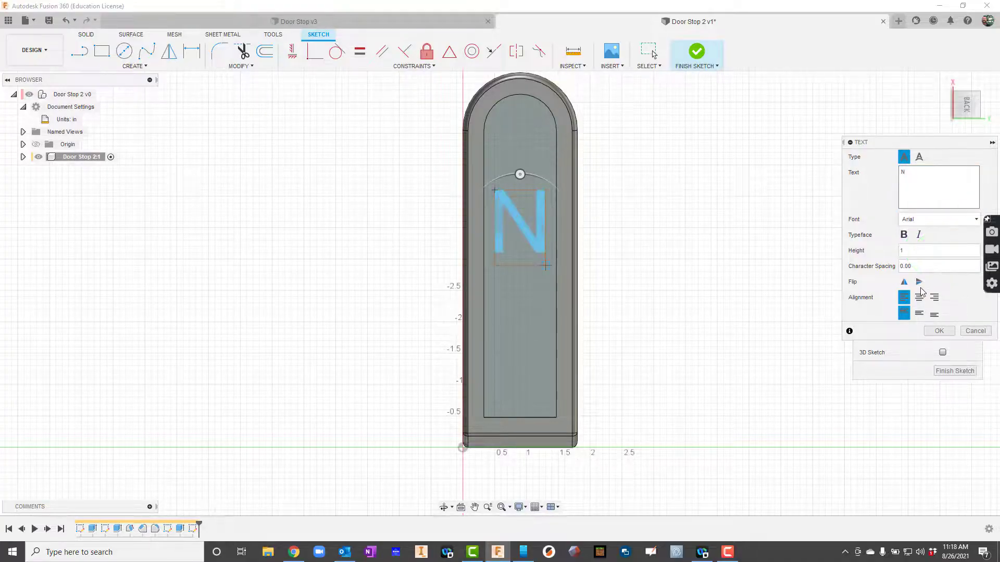
click(943, 334)
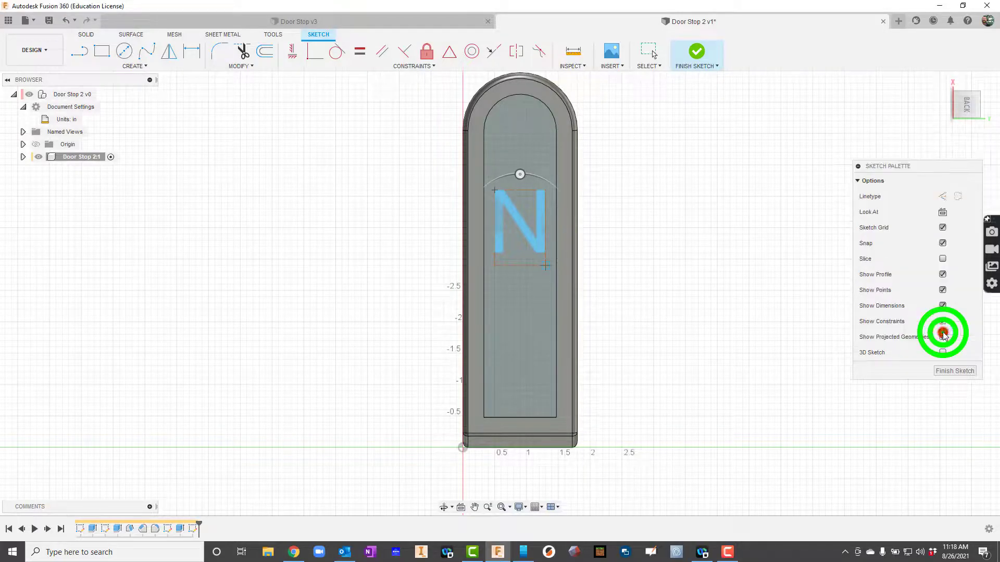
Move the N down into the centre of the recess and finish the sketch
click(523, 222)
drag(523, 223, 522, 245)
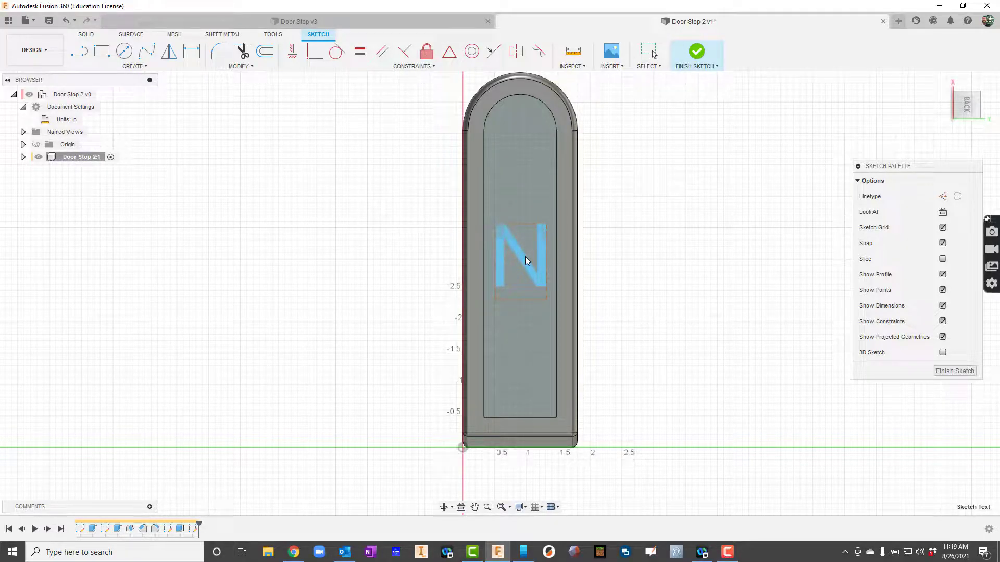
click(934, 371)
click(697, 50)
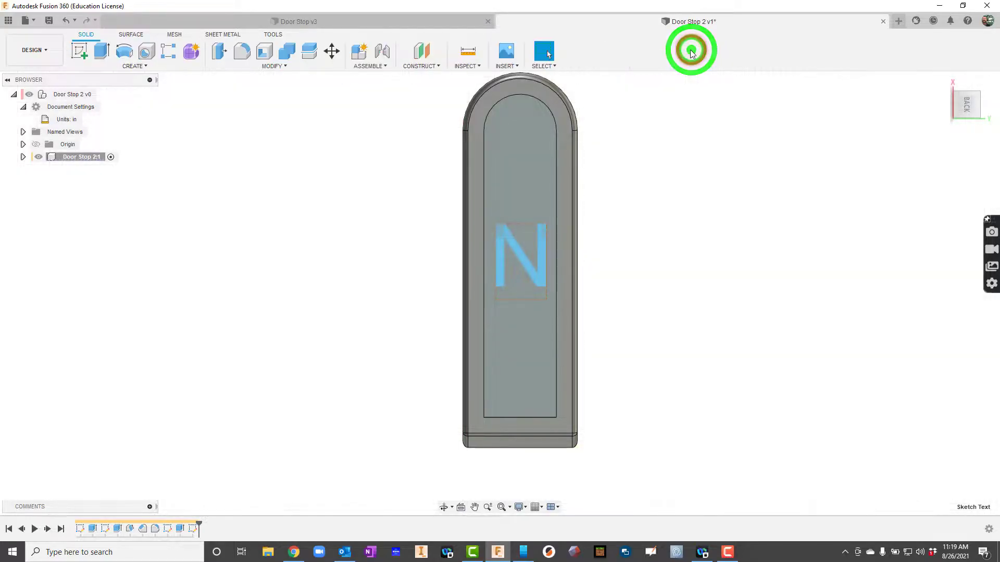
Start an Emboss with the N text profile on the recessed top face
click(130, 66)
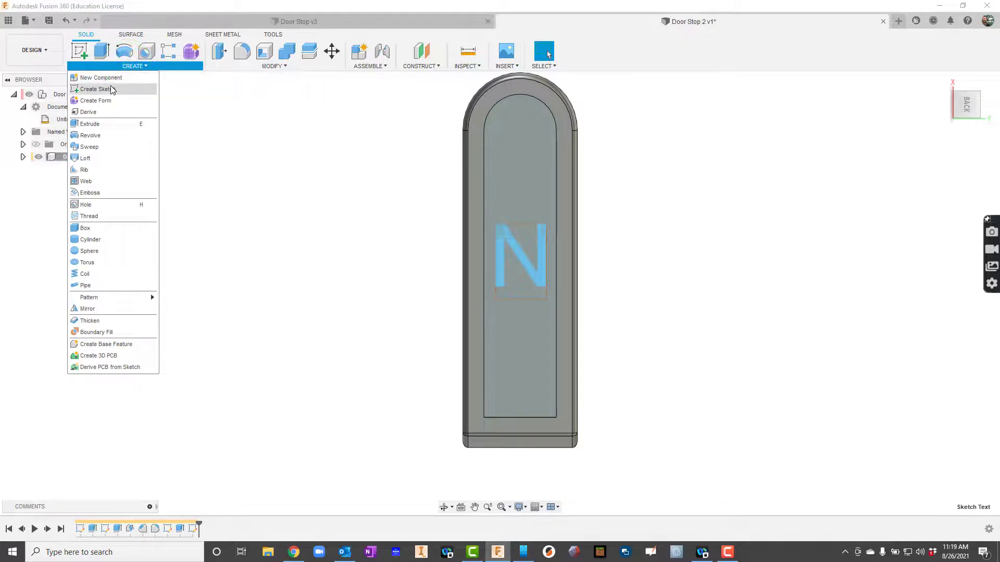
click(102, 194)
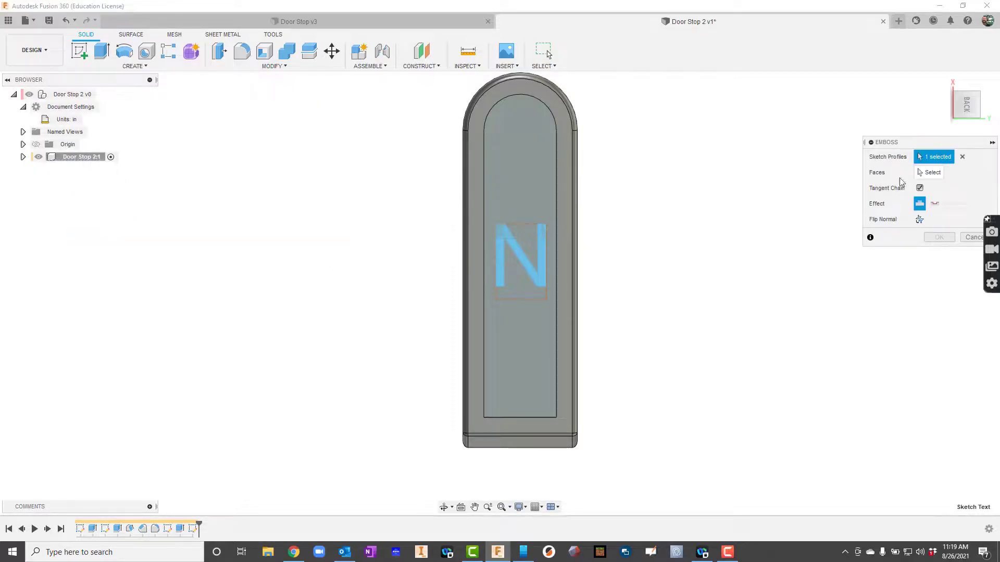
click(535, 272)
click(932, 173)
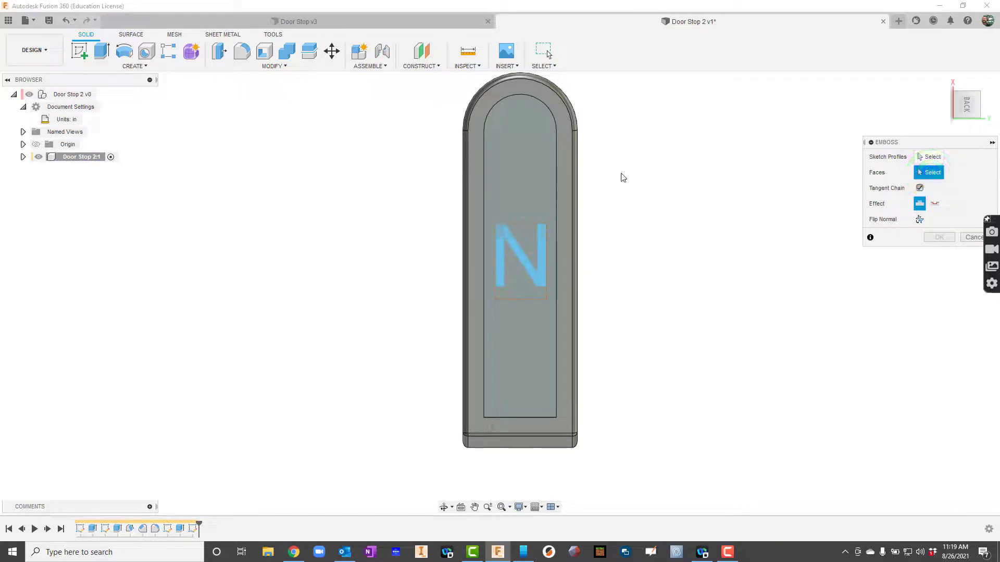
click(534, 170)
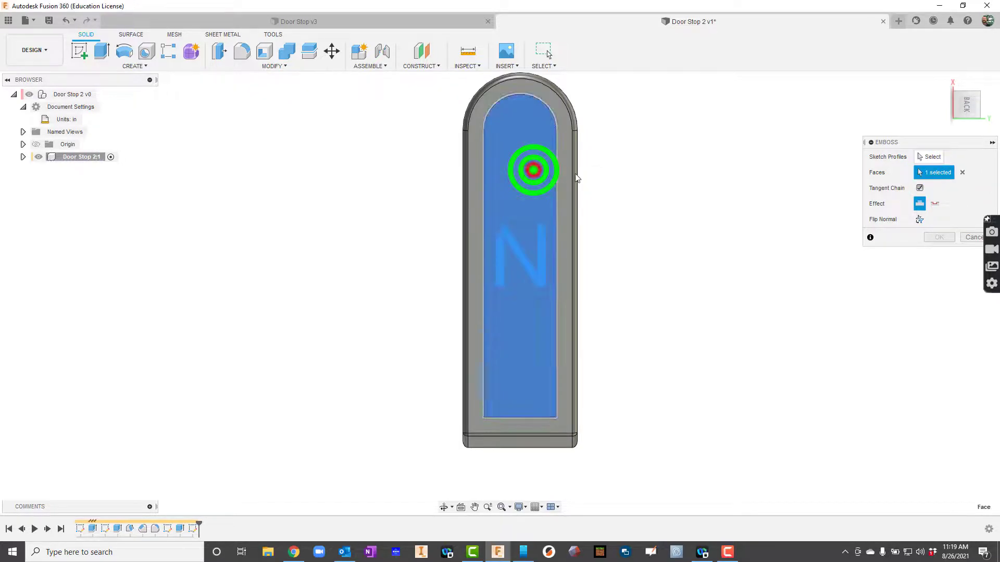
click(928, 157)
click(541, 243)
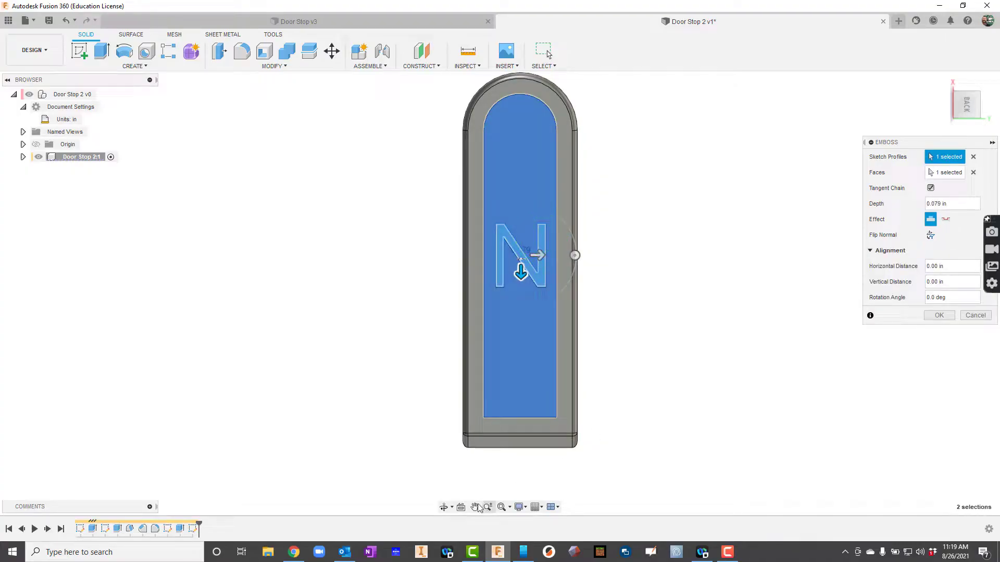
Give the emboss a negative depth so the N is engraved into the face
click(446, 508)
drag(509, 413, 498, 348)
key(Escape)
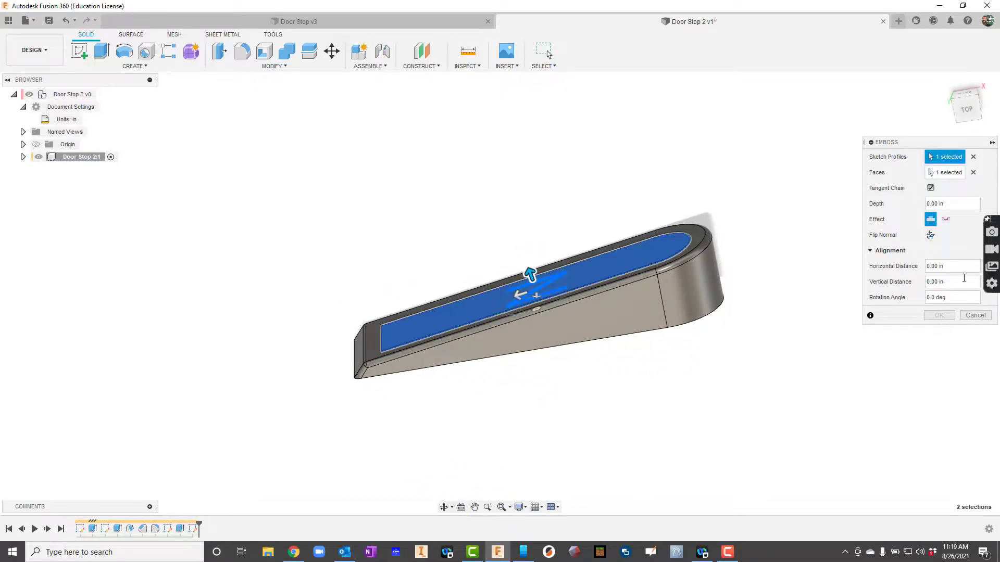
click(946, 203)
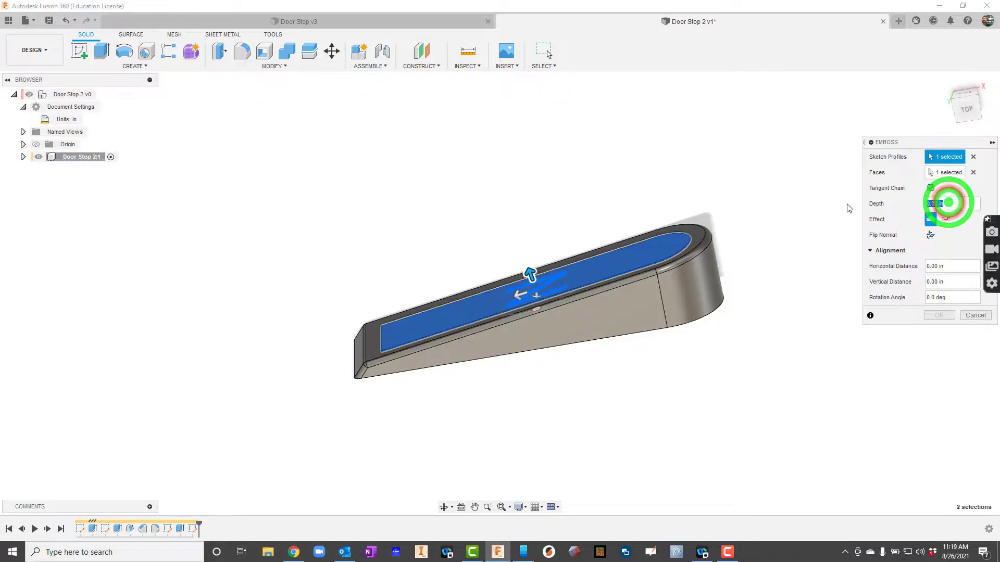
text(-.05)
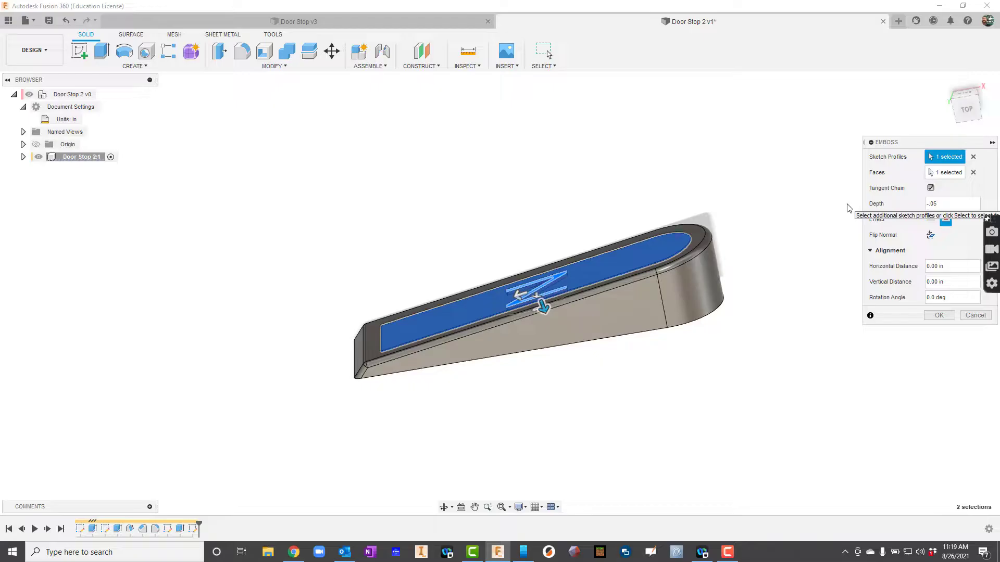
key(Return)
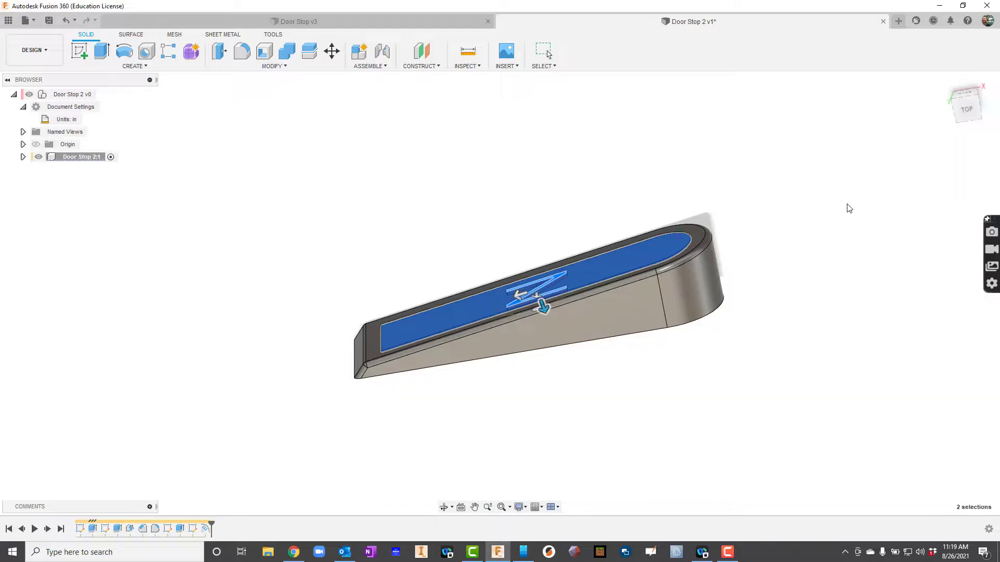
click(444, 507)
Replay the Door Stop 2 feature timeline from the start, then save a new version
mouse_move(495, 402)
mouse_down()
mouse_move(532, 391)
mouse_move(509, 453)
mouse_move(458, 436)
mouse_move(536, 397)
mouse_move(477, 439)
mouse_move(495, 402)
mouse_move(501, 443)
mouse_move(501, 407)
mouse_up()
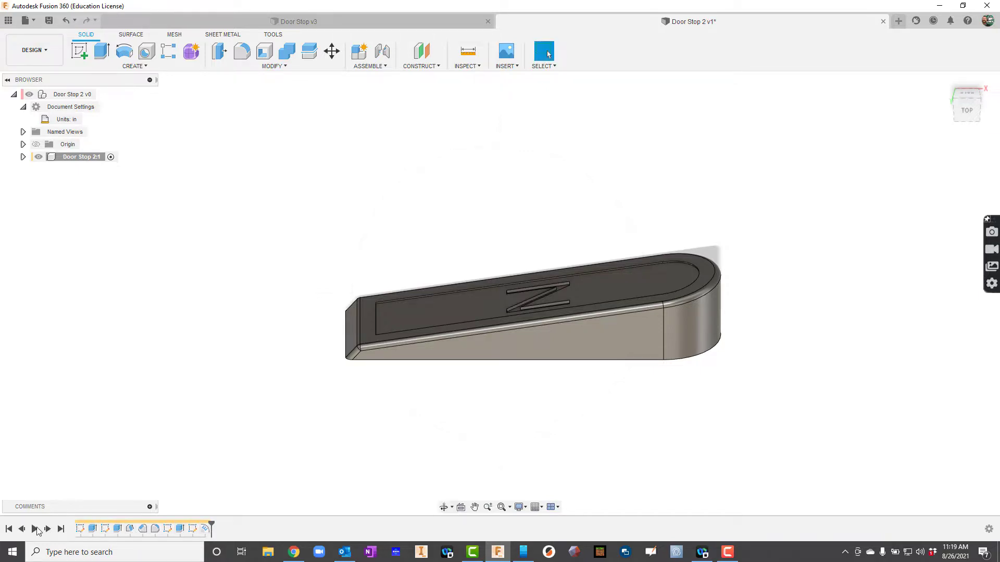
click(34, 528)
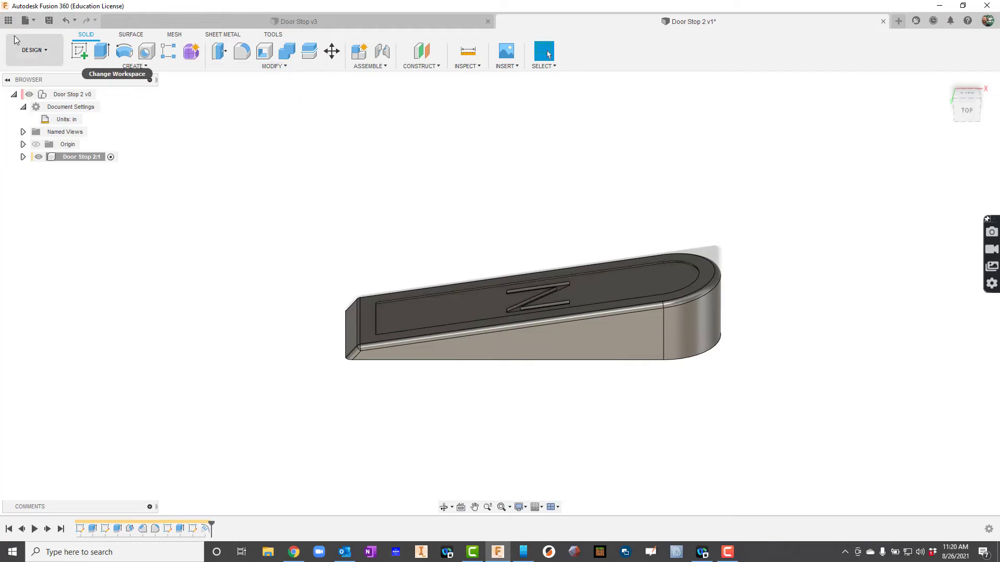
click(50, 21)
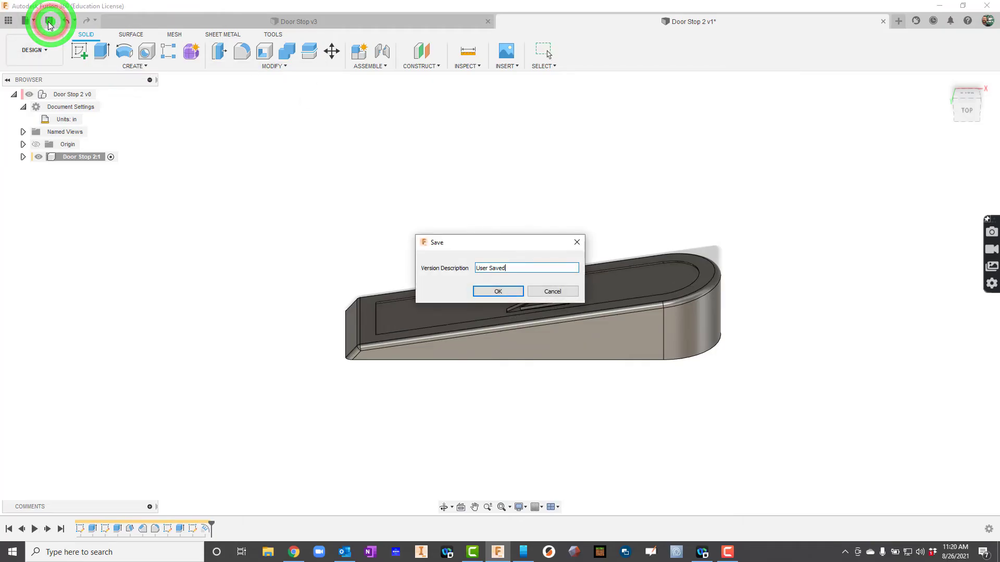